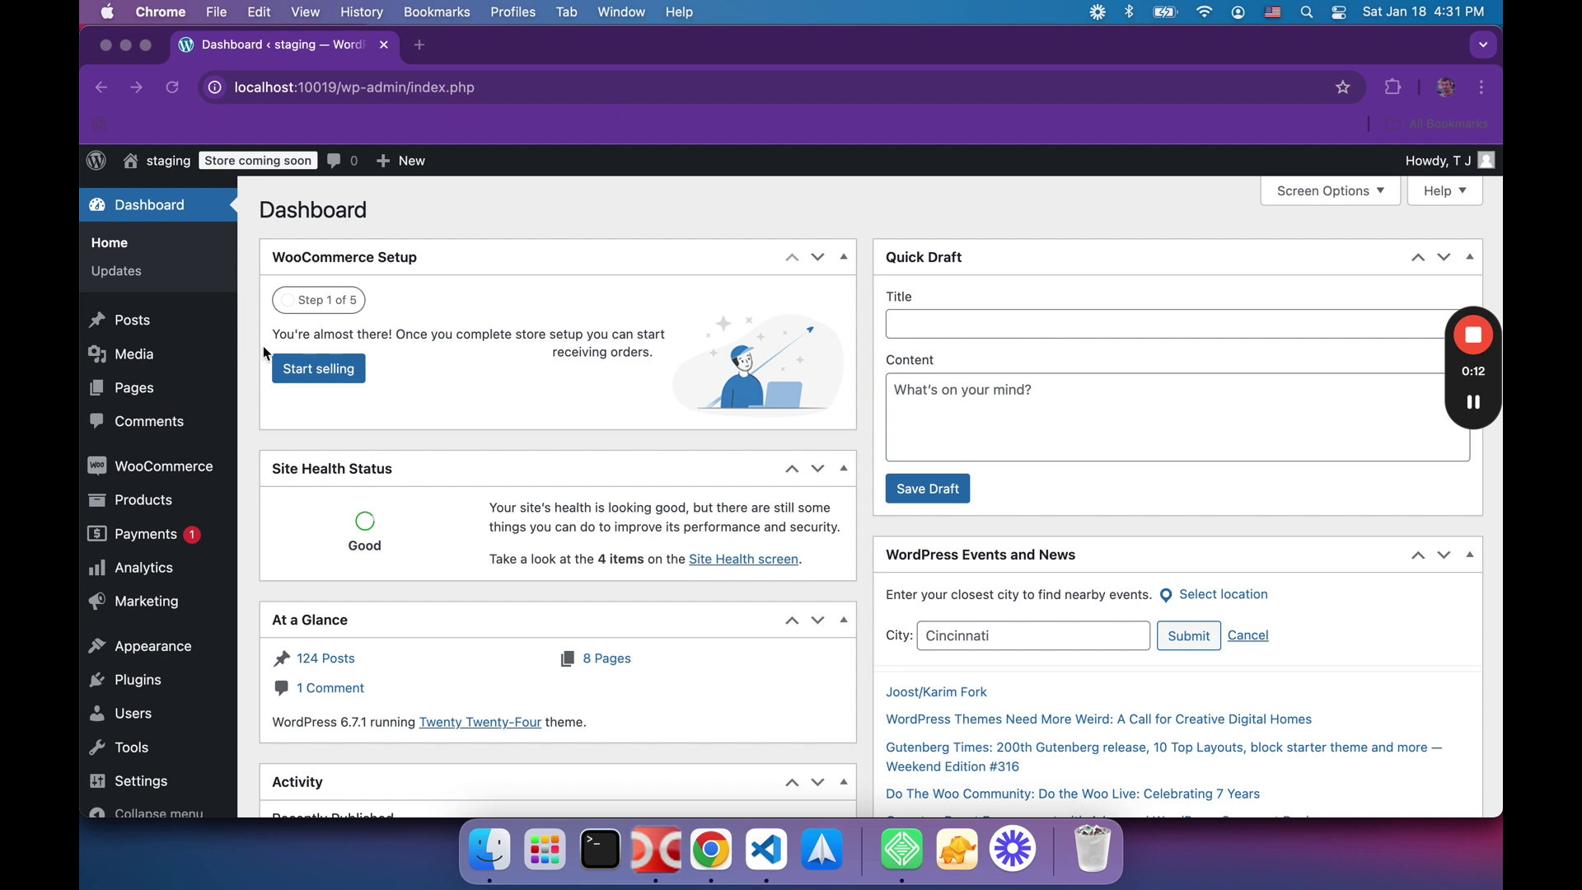
Step: Look through the site's installed plugins, user accounts and posts
{"action": "left_click", "coordinate": [169, 690]}
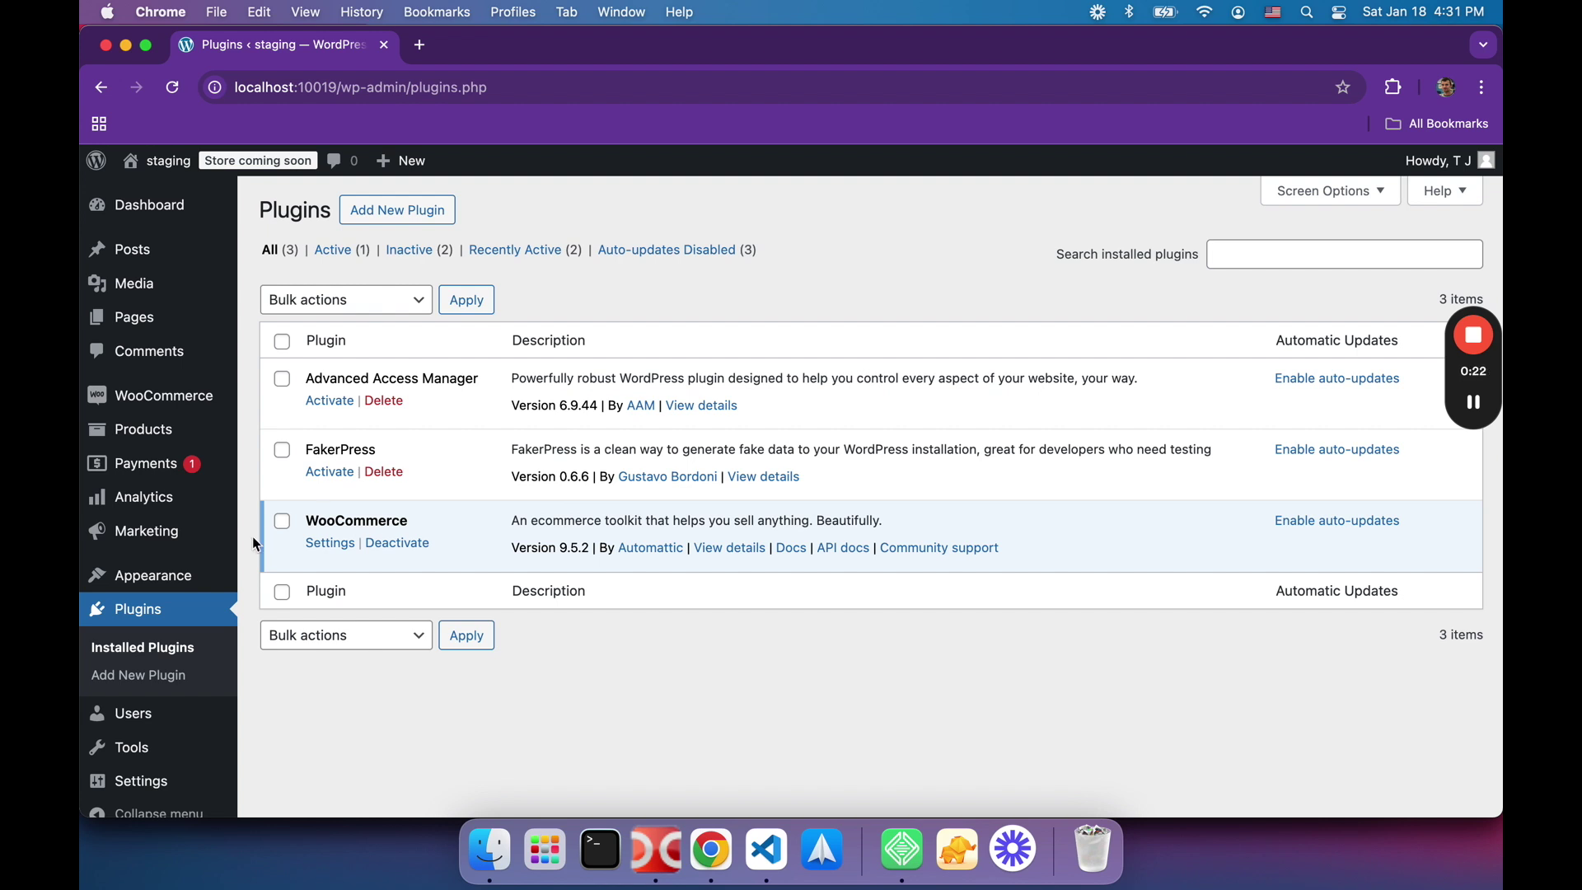
{"action": "left_click", "coordinate": [121, 712]}
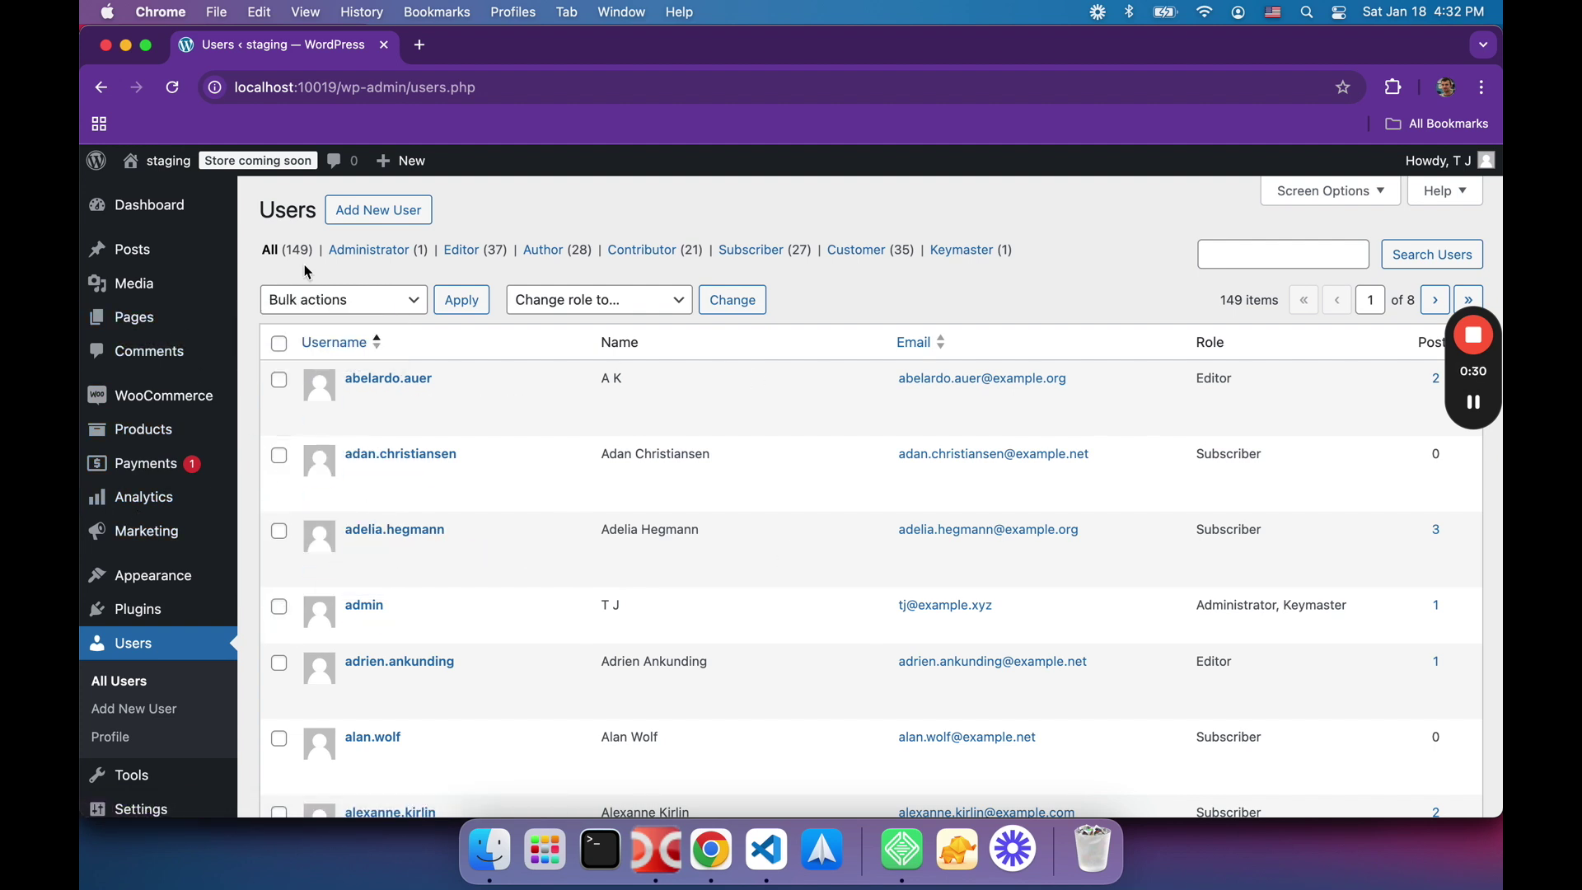
{"action": "left_click", "coordinate": [162, 261]}
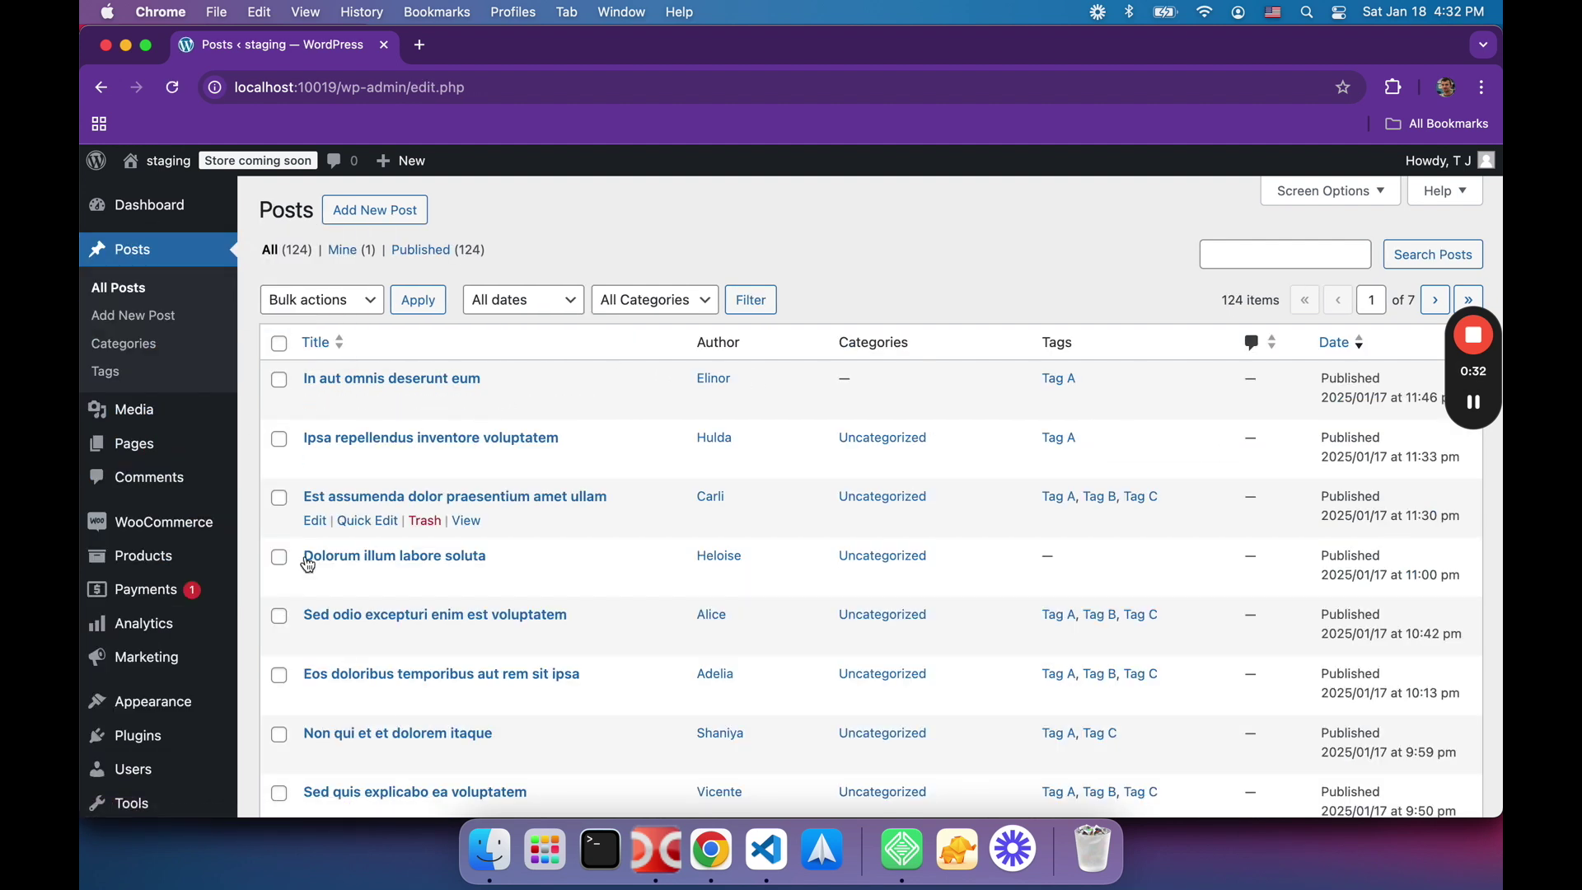
{"action": "left_click", "coordinate": [141, 735]}
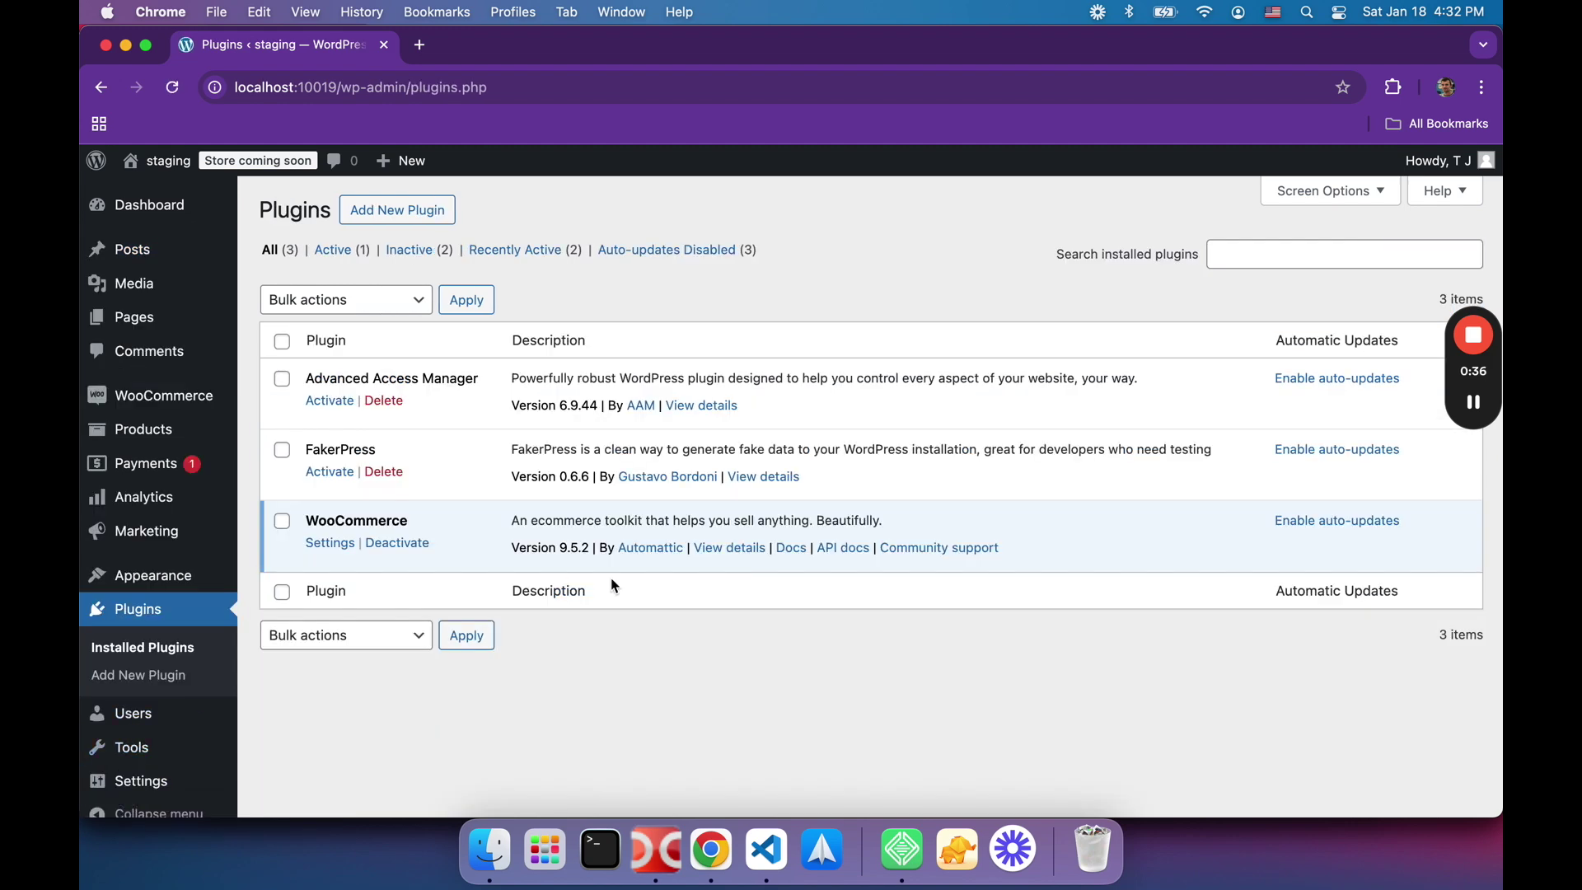
{"action": "left_click", "coordinate": [134, 712]}
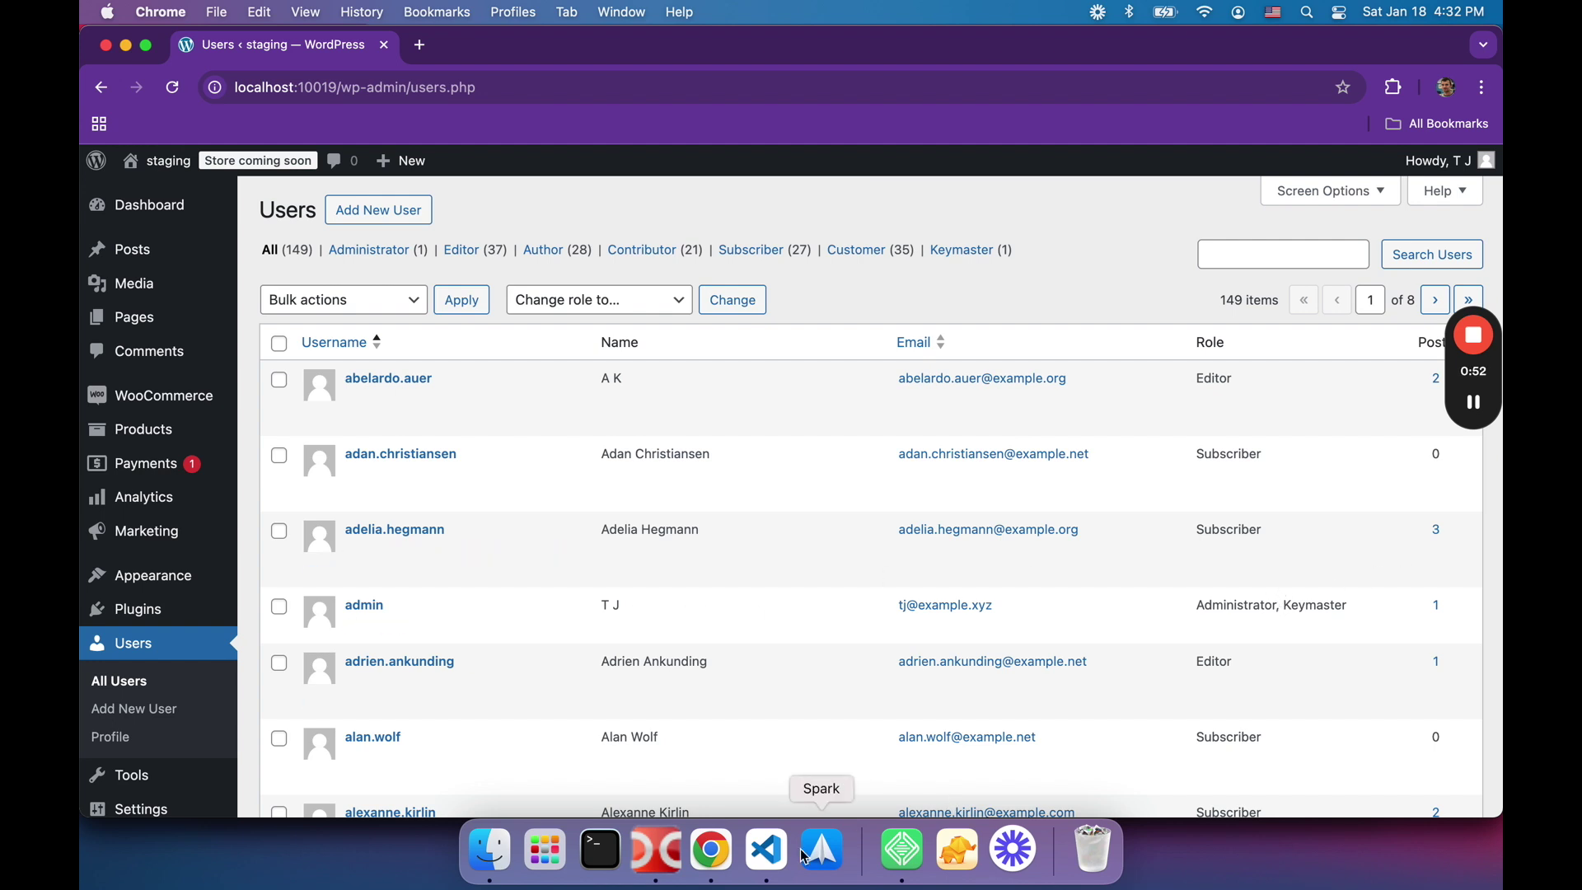
Step: Switch to VS Code, open the article linked in the message there, and reload the site's user list to check the roles
{"action": "left_click", "coordinate": [768, 853]}
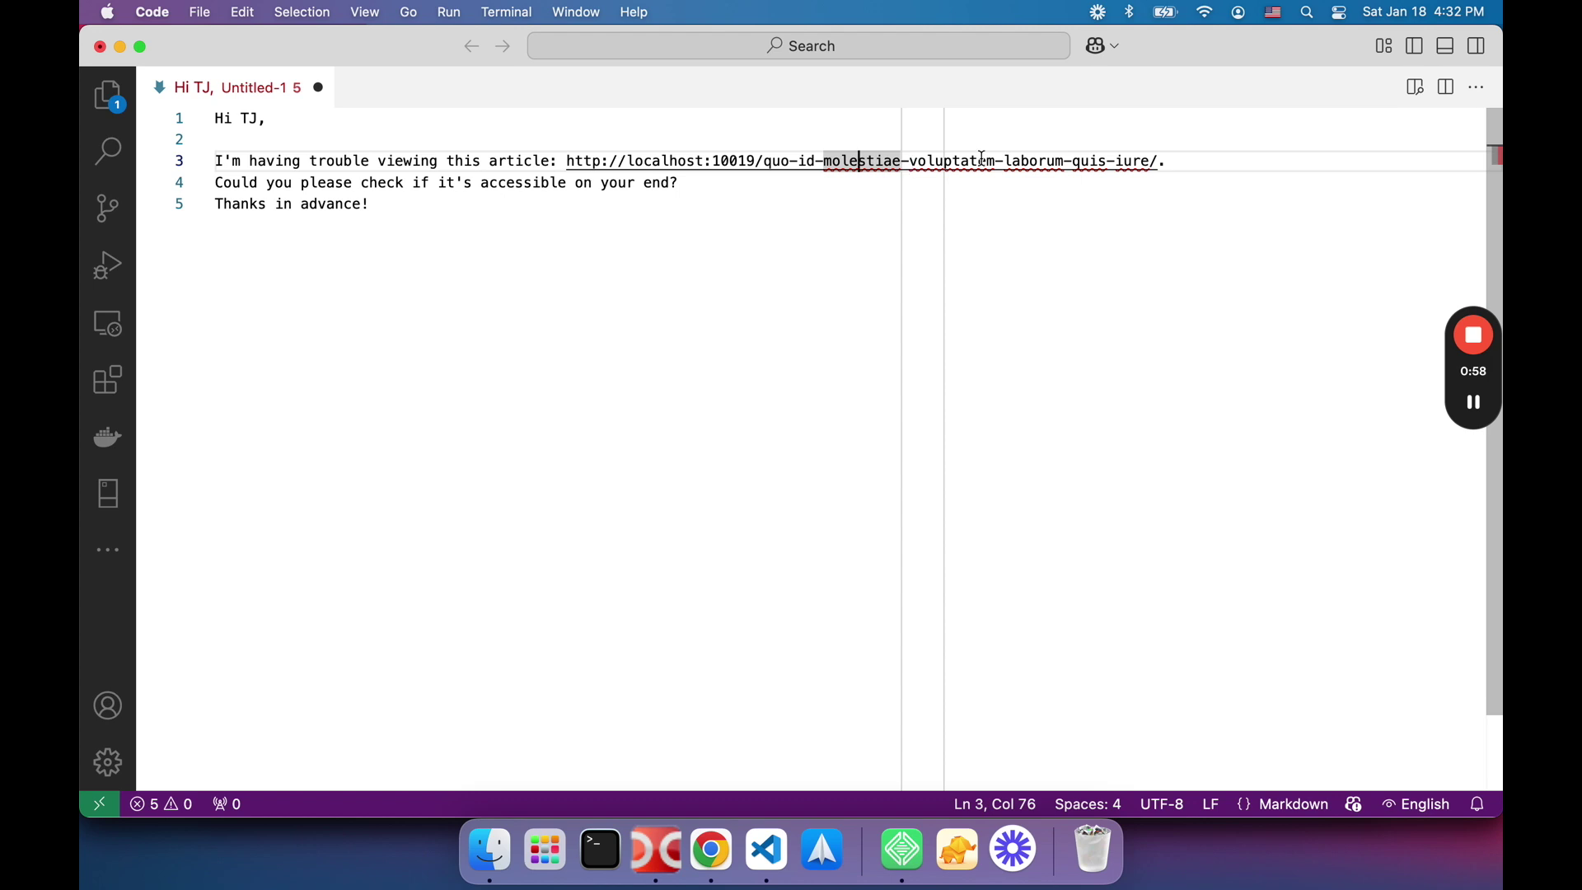
{"action": "mouse_move", "coordinate": [982, 157]}
{"action": "left_click", "coordinate": [947, 161], "text": "super"}
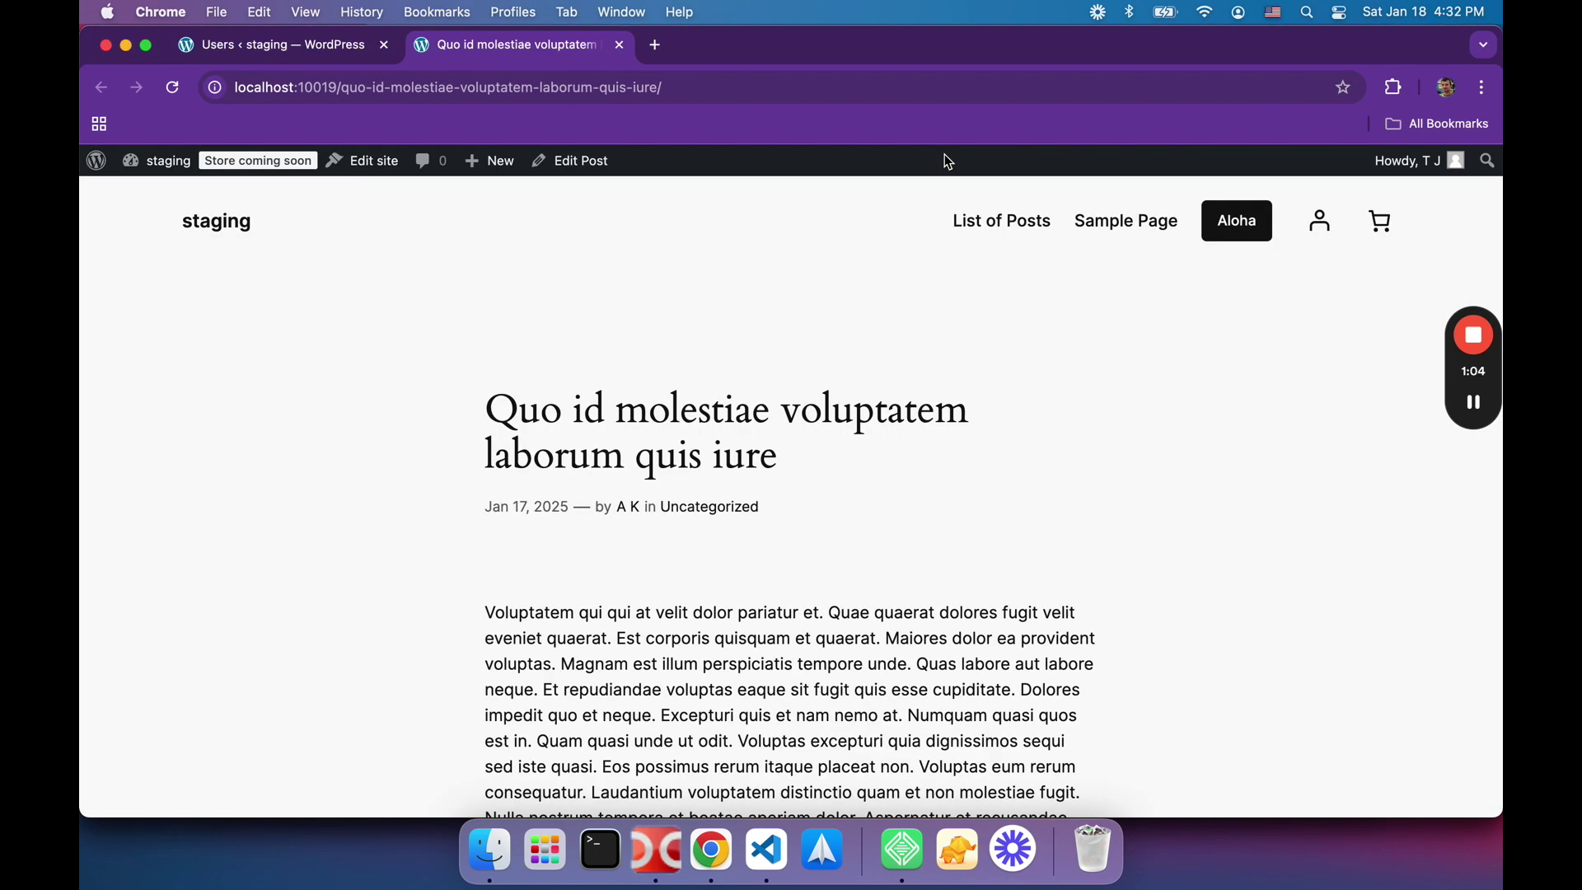
{"action": "scroll", "coordinate": [922, 511], "scroll_direction": "down", "scroll_amount": 5}
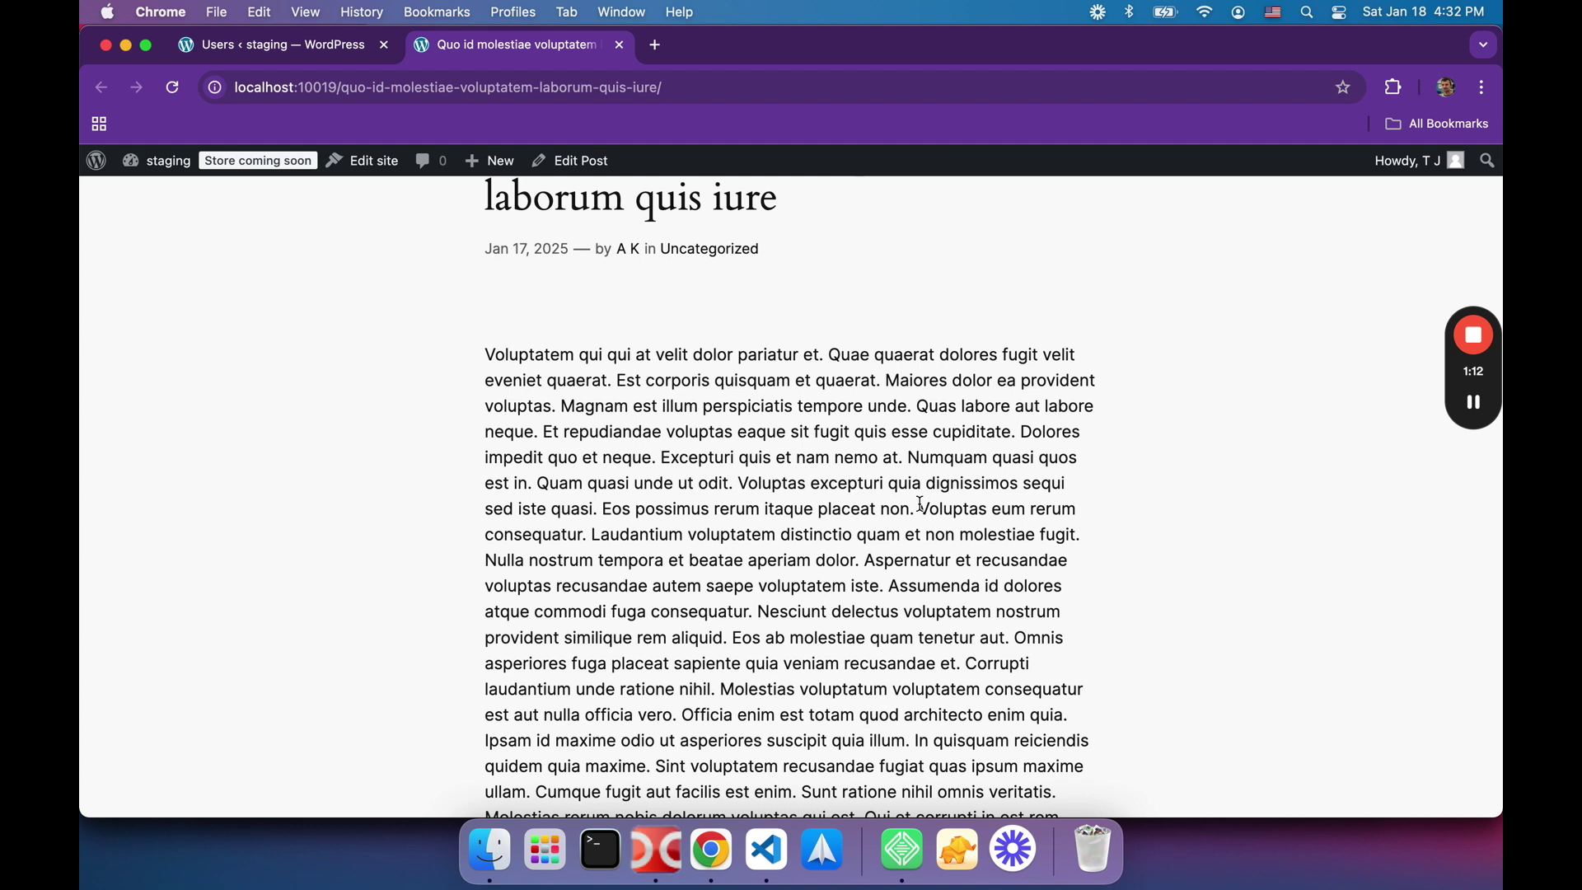
{"action": "left_click", "coordinate": [309, 62]}
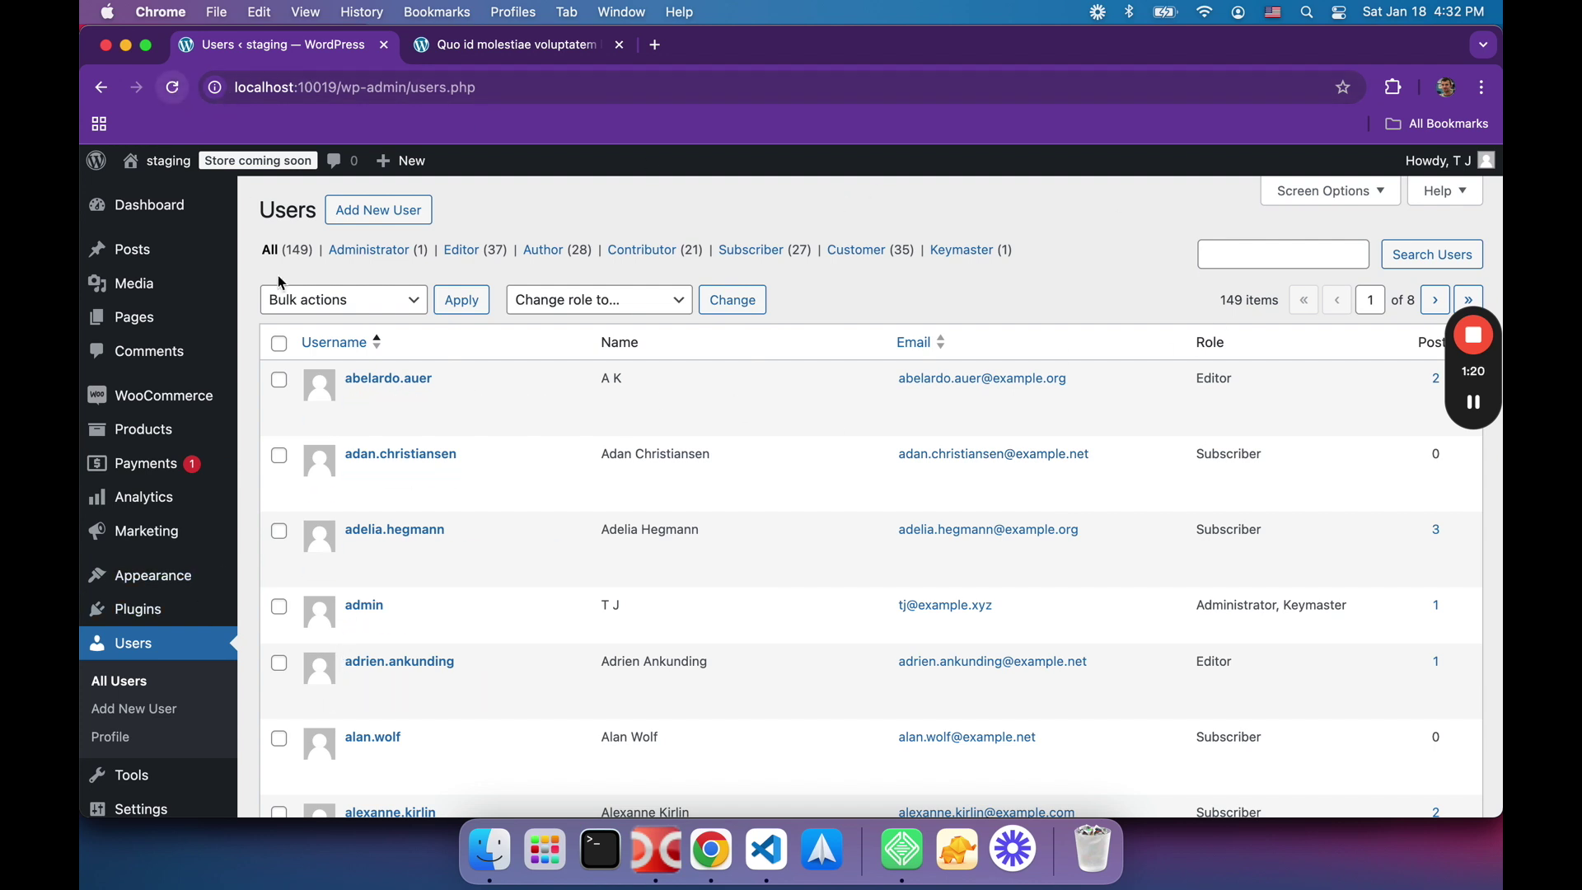
{"action": "left_click", "coordinate": [172, 94]}
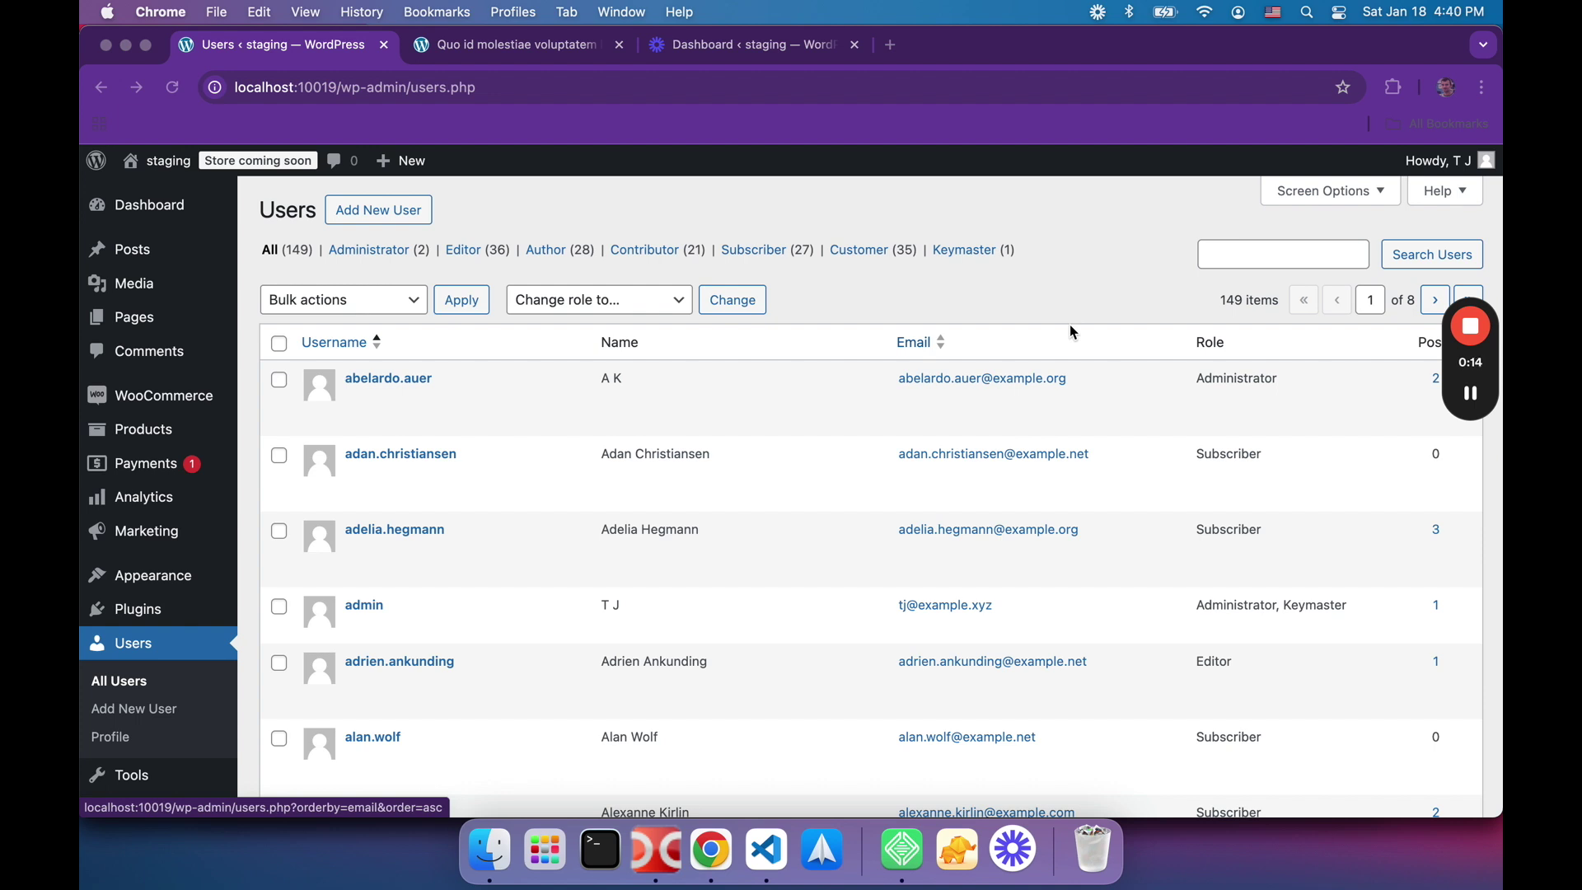
Step: Activate the Advanced Access Manager plugin
{"action": "left_click", "coordinate": [156, 614]}
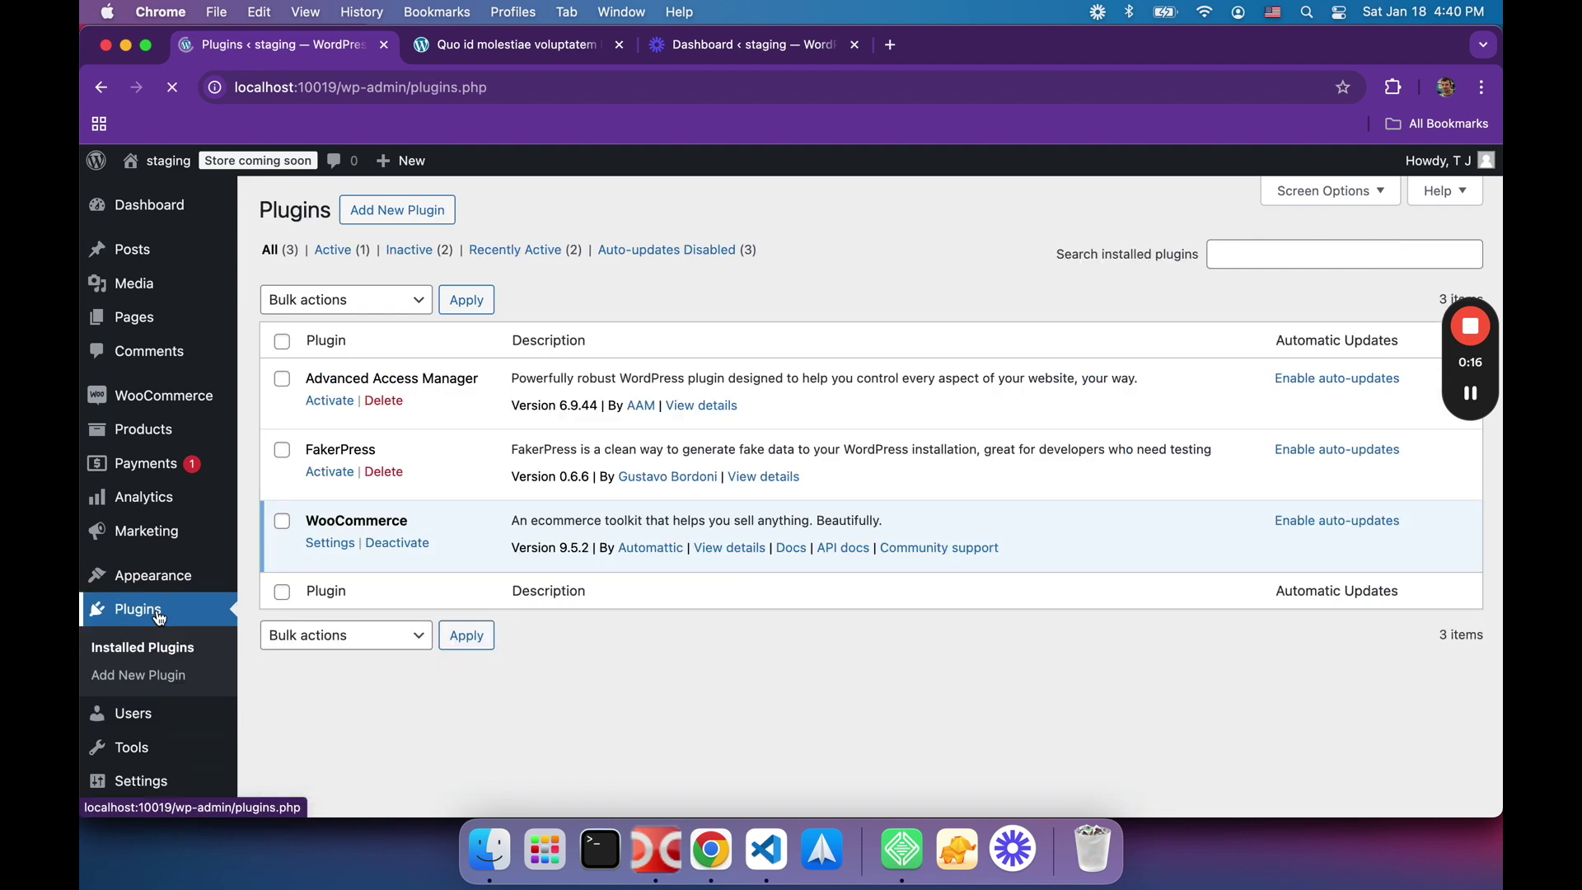
{"action": "left_click", "coordinate": [344, 401]}
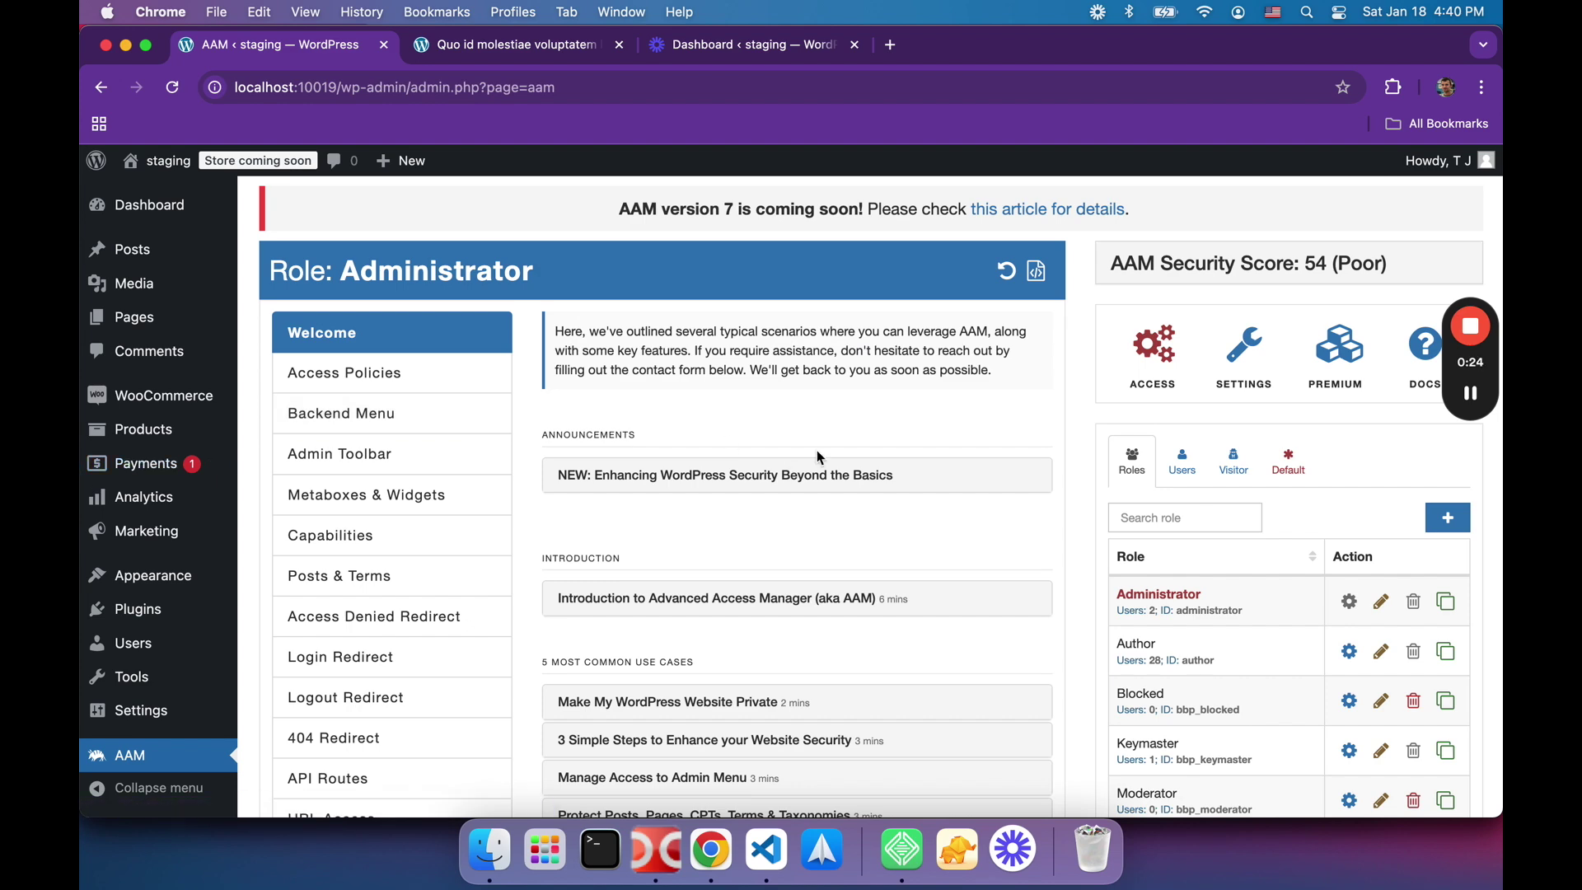
Step: Select the Editor role in Advanced Access Manager and search its capabilities for "unf"
{"action": "scroll", "coordinate": [789, 460], "scroll_direction": "down", "scroll_amount": 5}
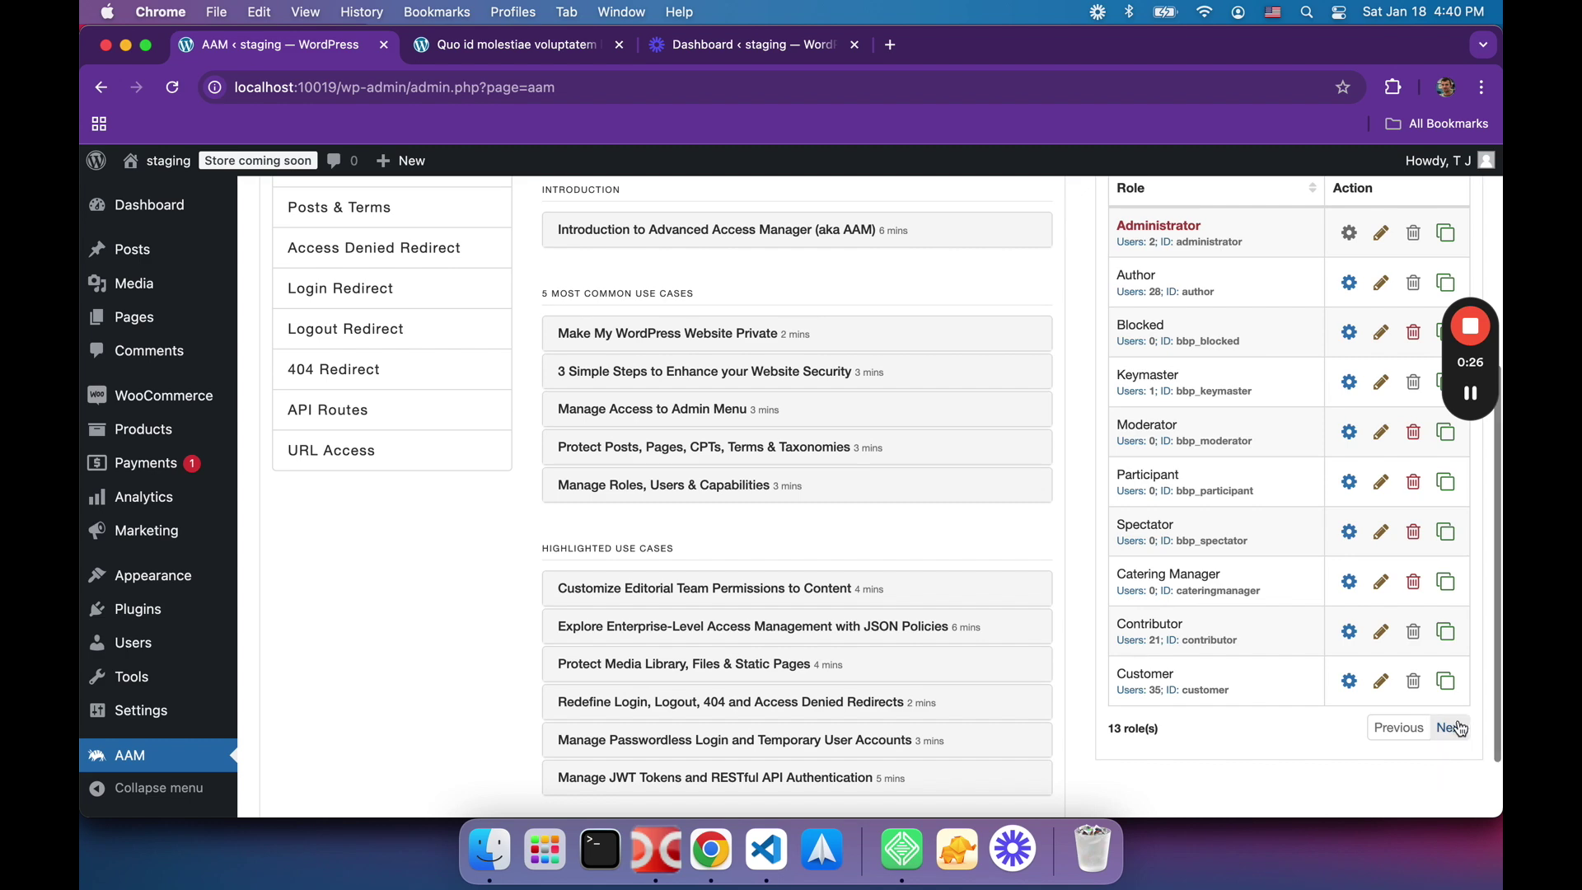
{"action": "left_click", "coordinate": [1458, 728]}
{"action": "scroll", "coordinate": [1400, 618], "scroll_direction": "up", "scroll_amount": 4}
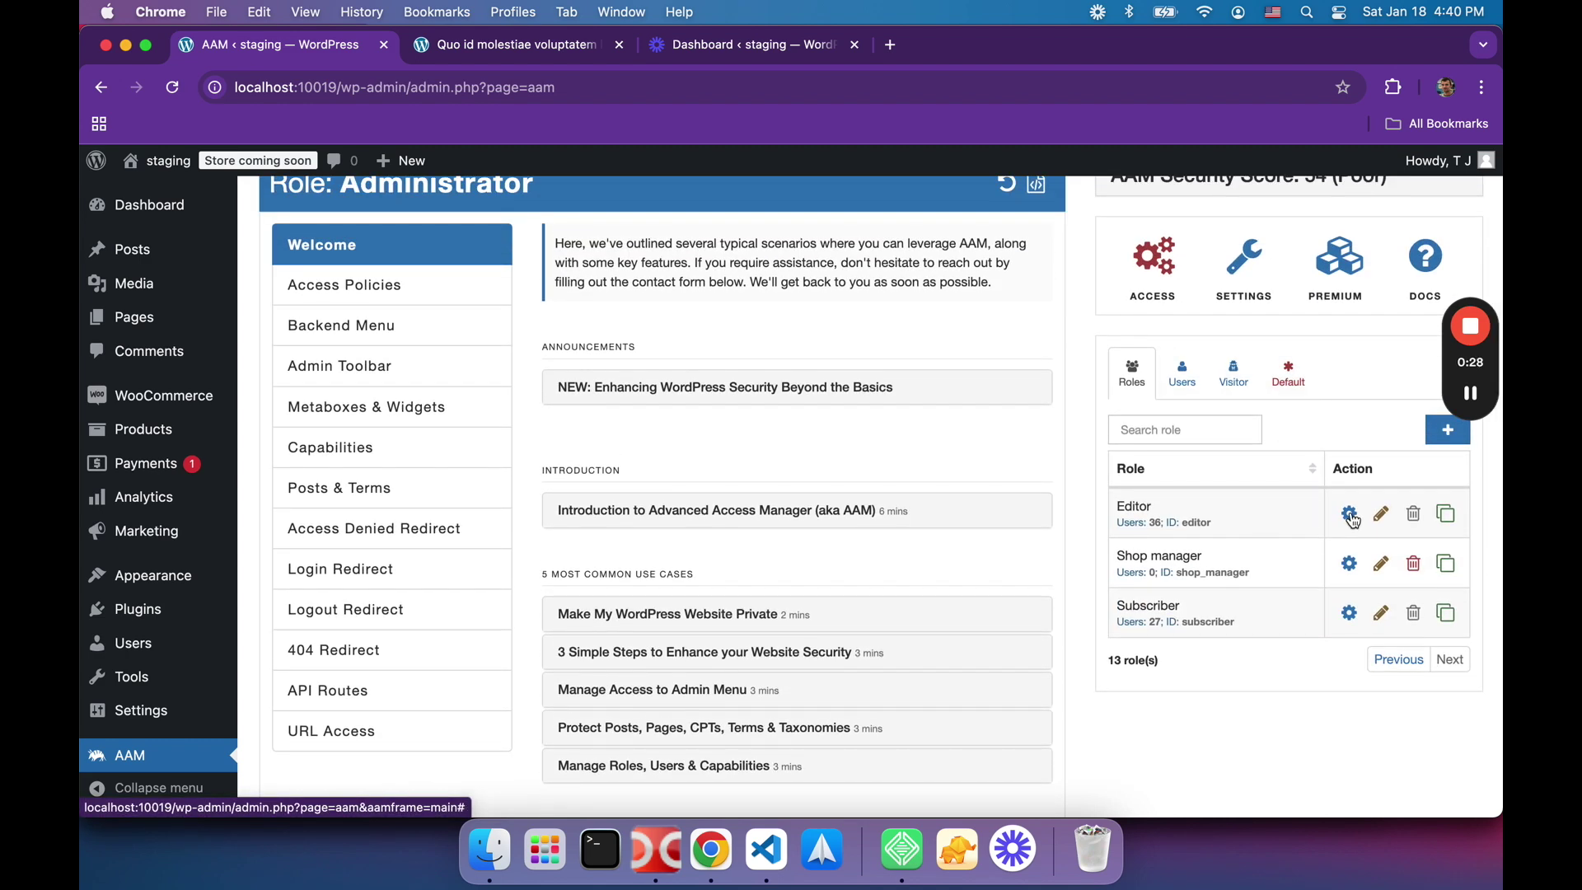
{"action": "left_click", "coordinate": [1350, 514]}
{"action": "left_click", "coordinate": [428, 450]}
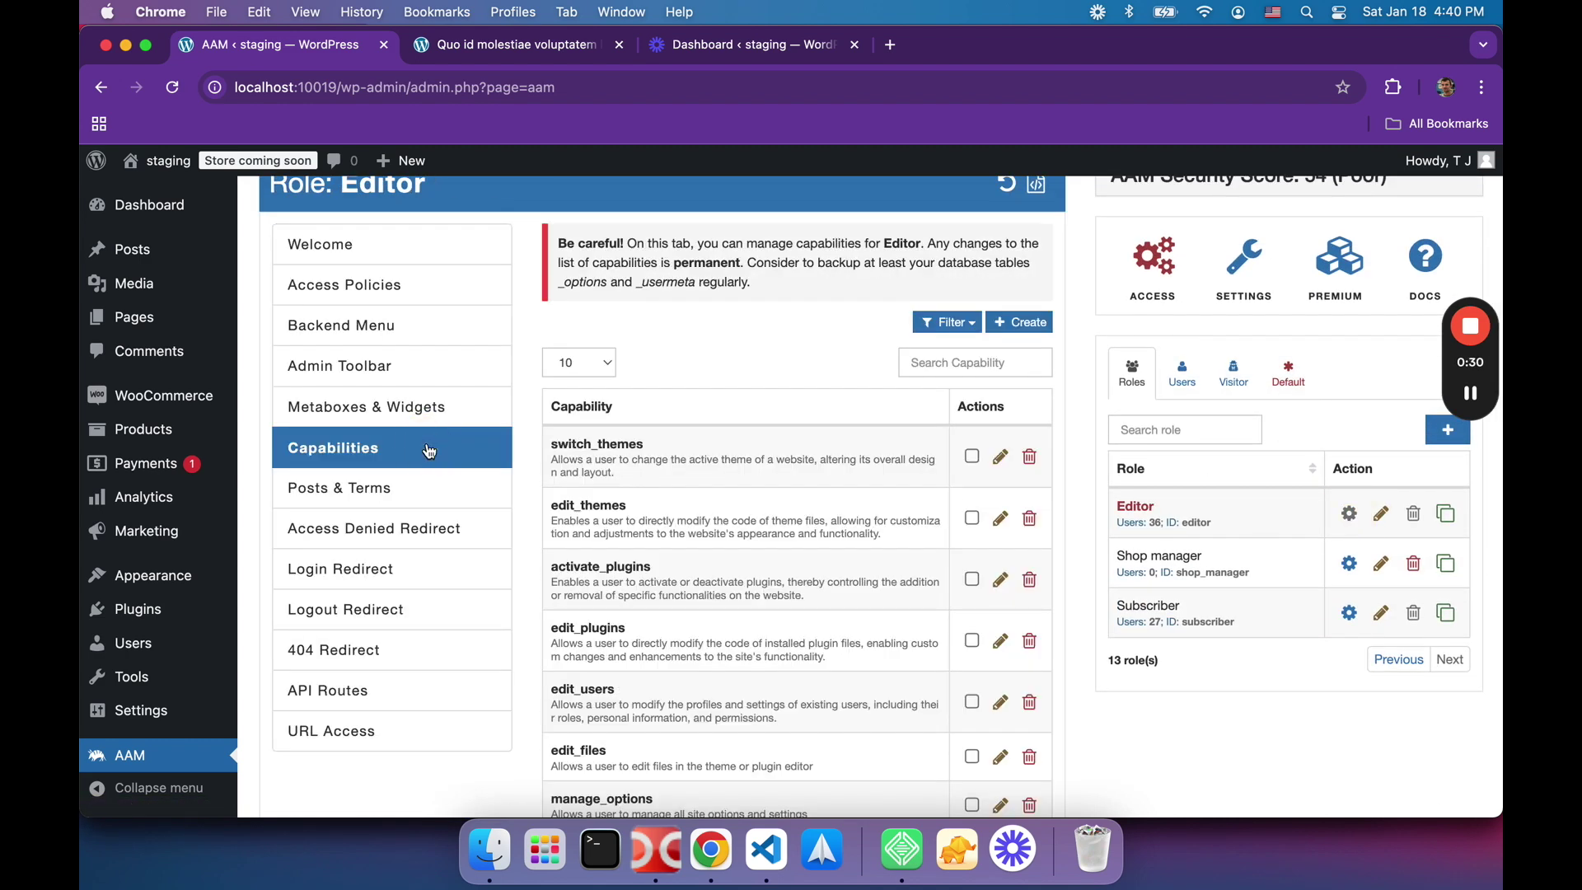
{"action": "left_click", "coordinate": [953, 365]}
{"action": "type", "text": "un"}
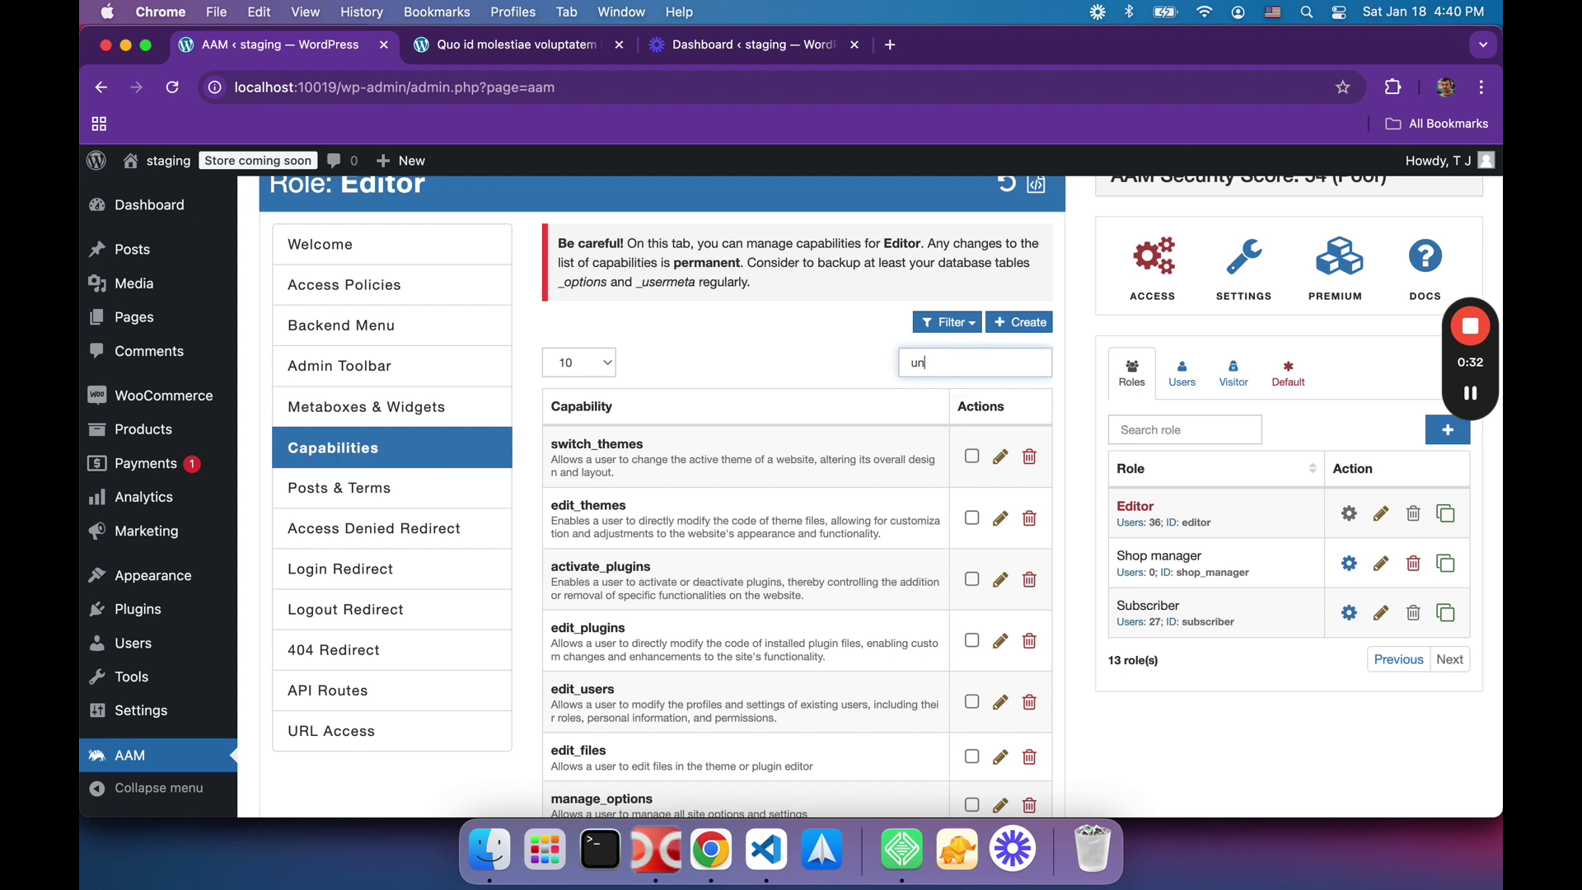
{"action": "type", "text": "f"}
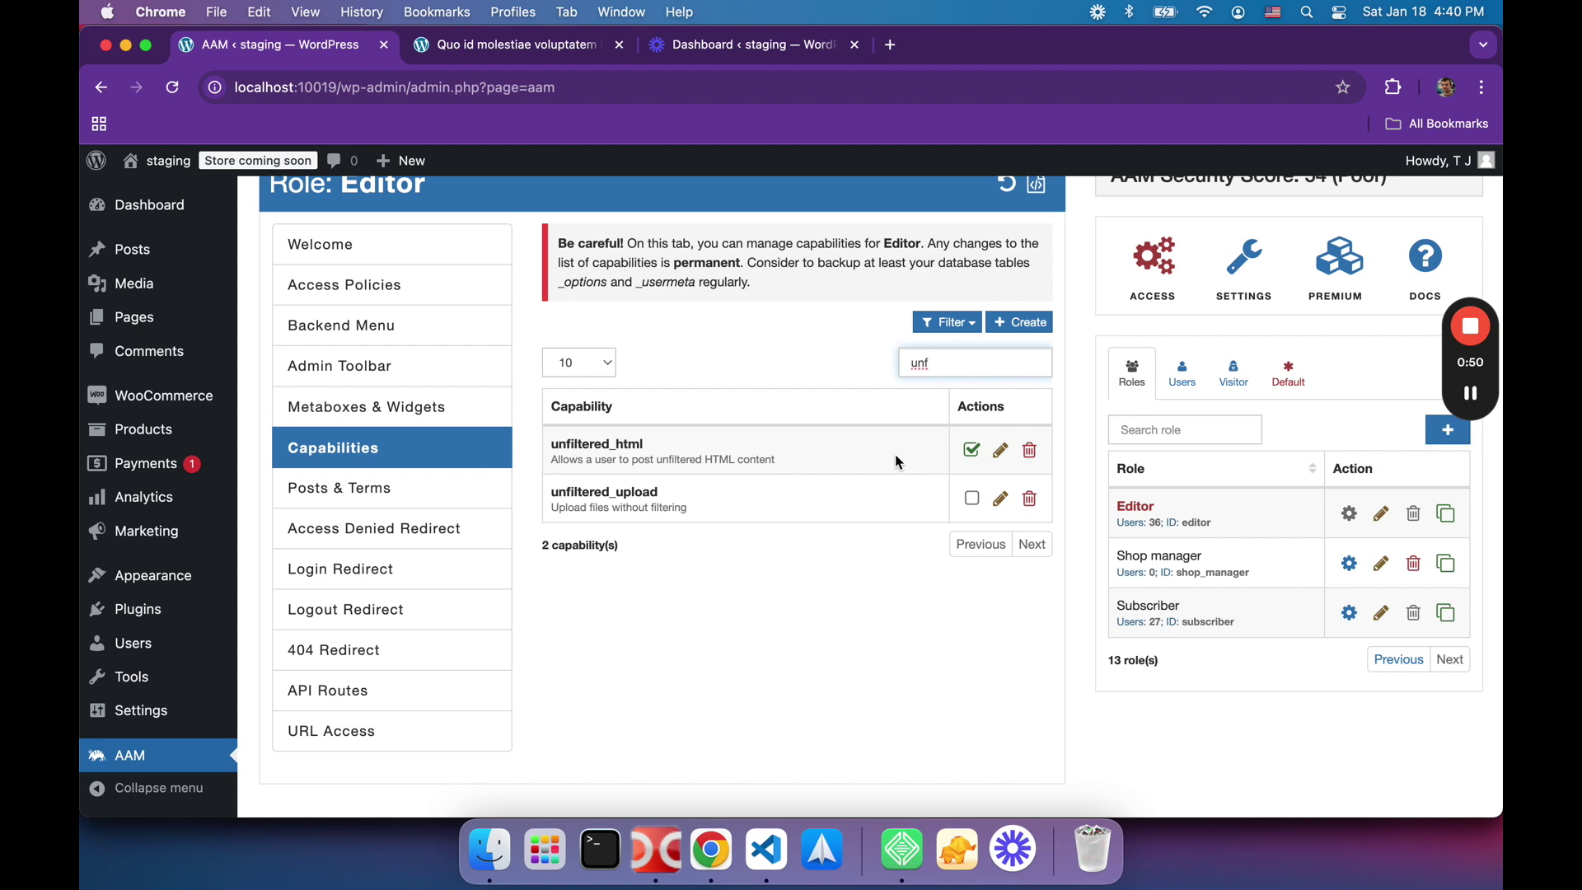
Step: Open the "Quo id molestiae voluptatem laborum quis iure" post in the editor to view its code
{"action": "left_click", "coordinate": [543, 49]}
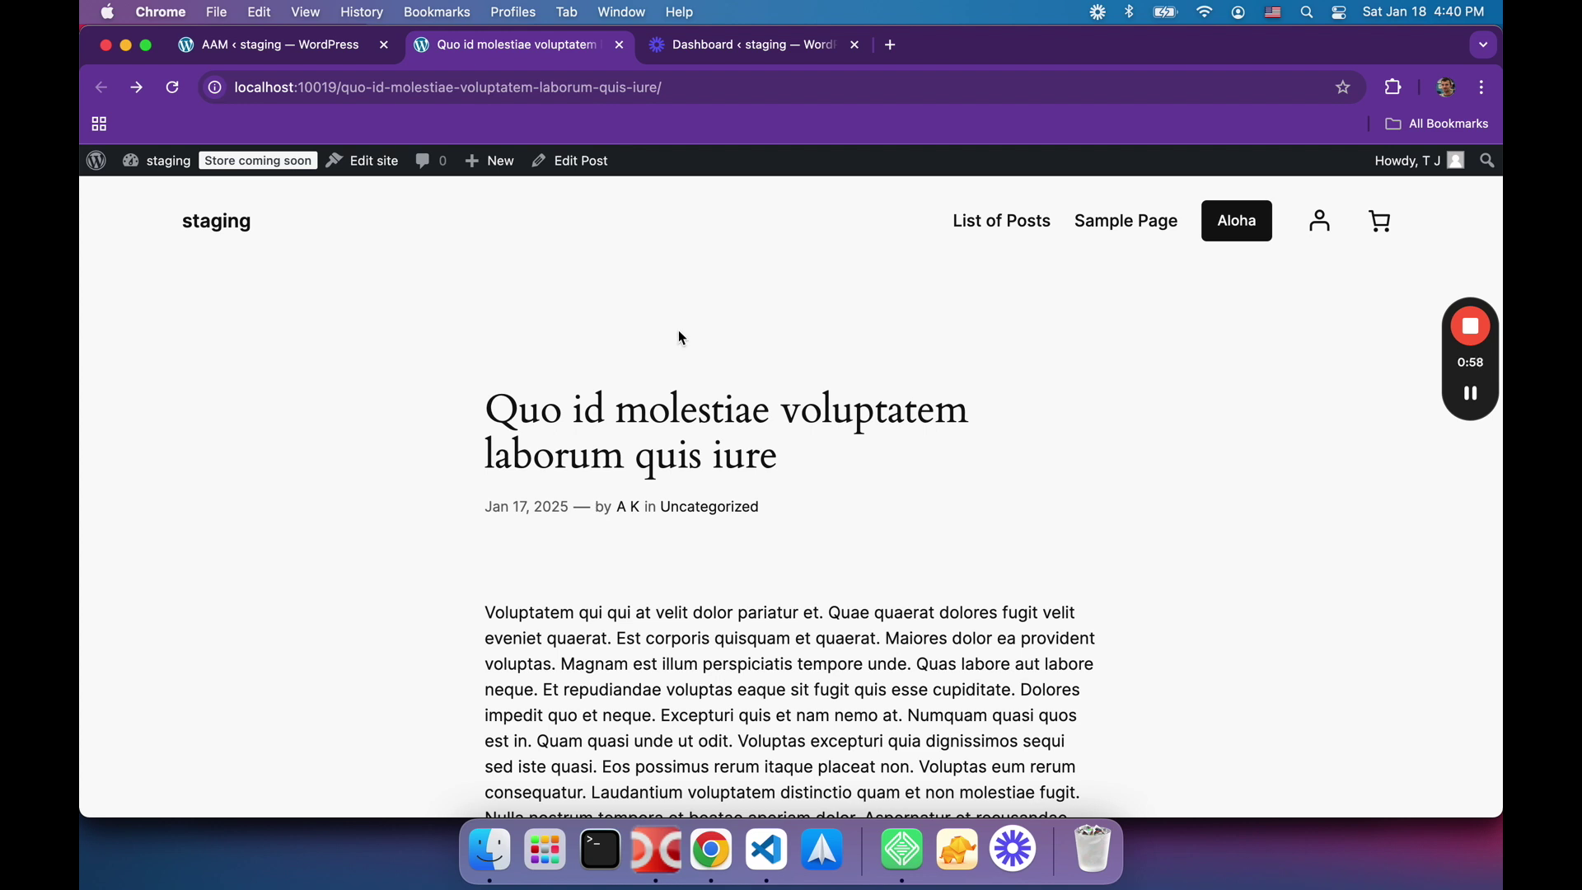
{"action": "left_click", "coordinate": [567, 161]}
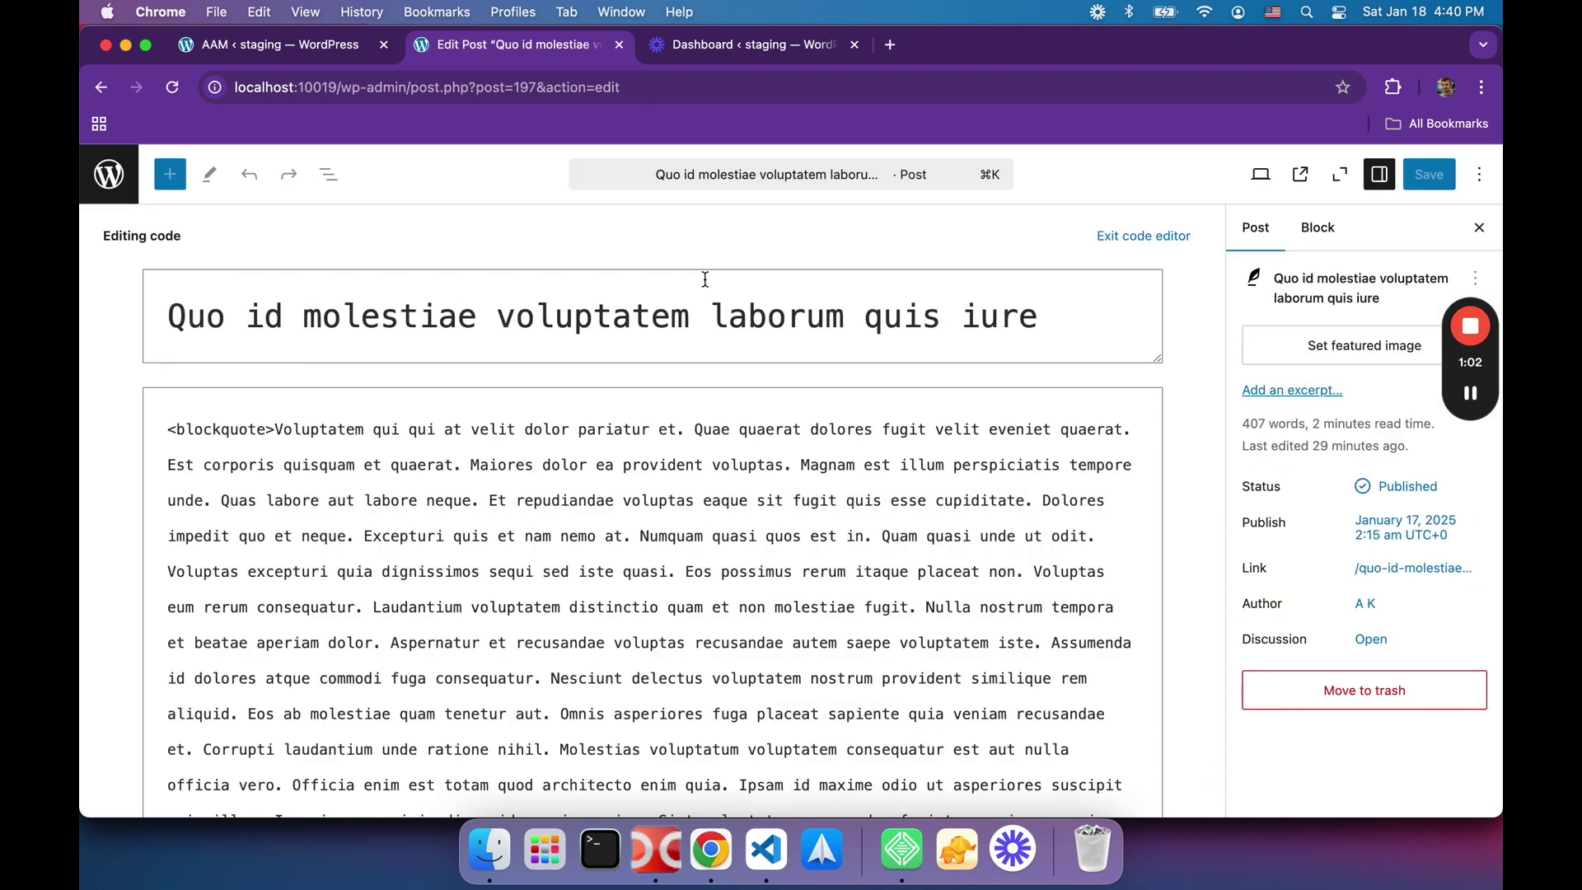
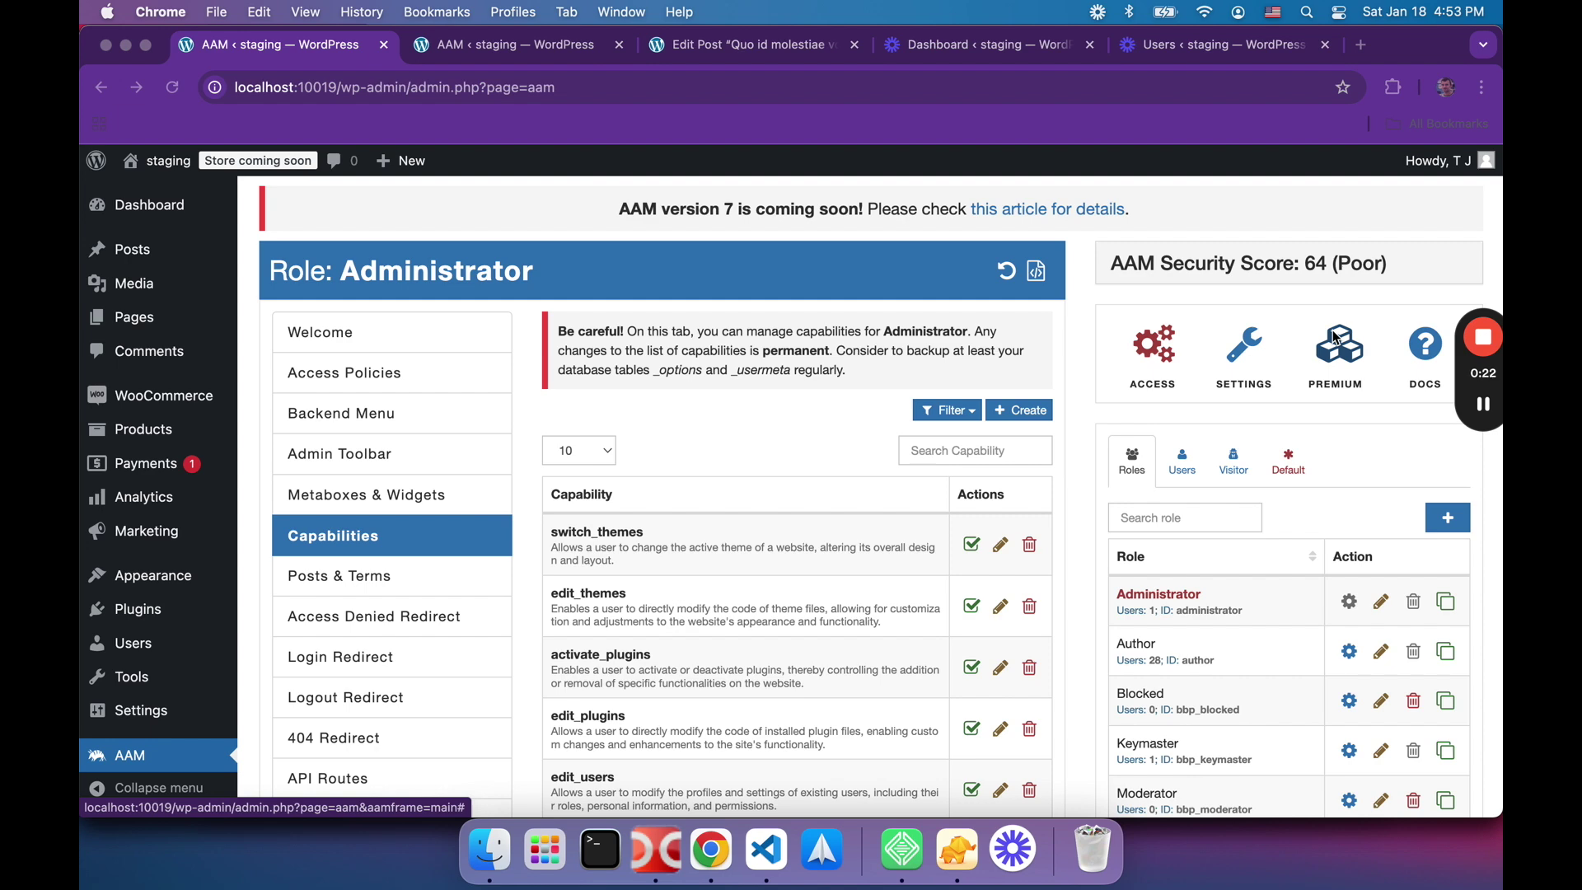
Step: Remove the unfiltered_html capability from the Editor role, finding it with the search term "unf"
{"action": "scroll", "coordinate": [1322, 561], "scroll_direction": "down", "scroll_amount": 5}
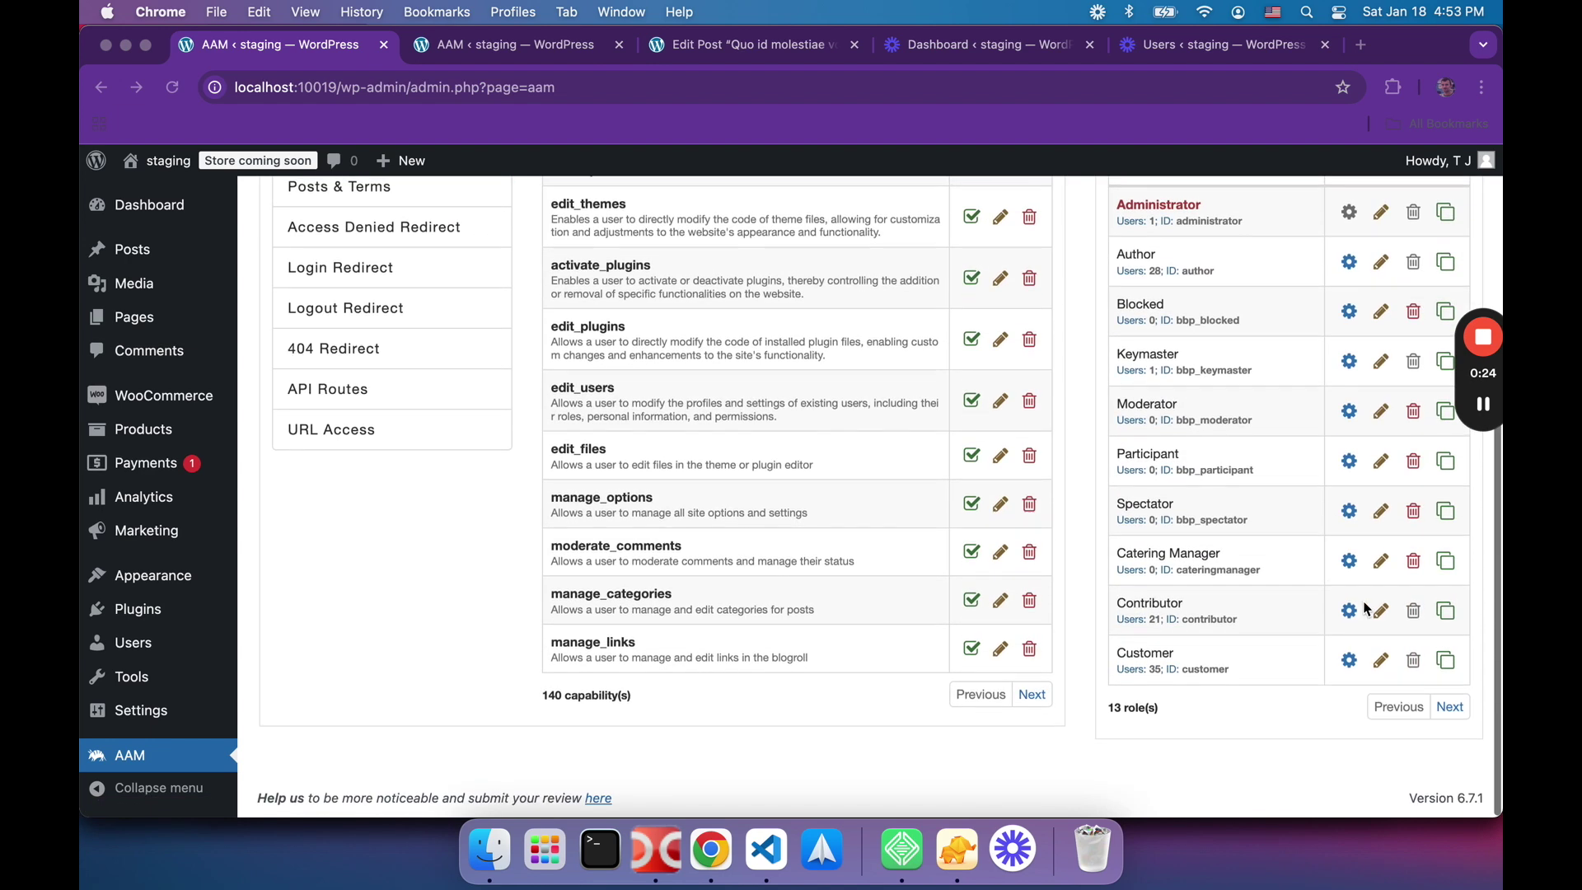
{"action": "left_click", "coordinate": [1449, 708]}
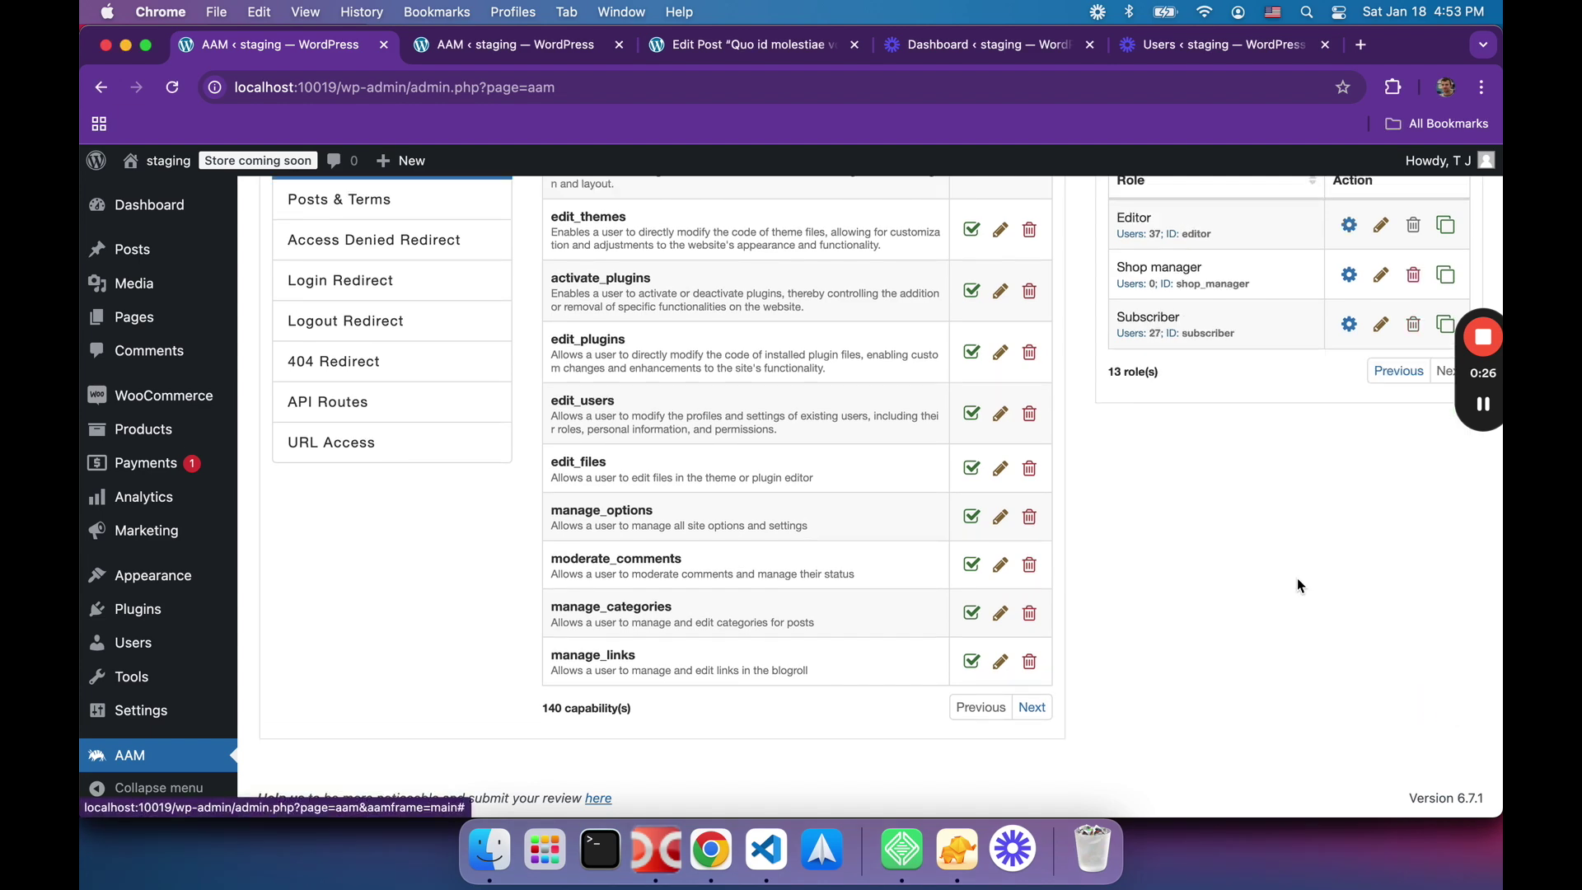
{"action": "scroll", "coordinate": [1296, 577], "scroll_direction": "up", "scroll_amount": 5}
{"action": "left_click", "coordinate": [1350, 501]}
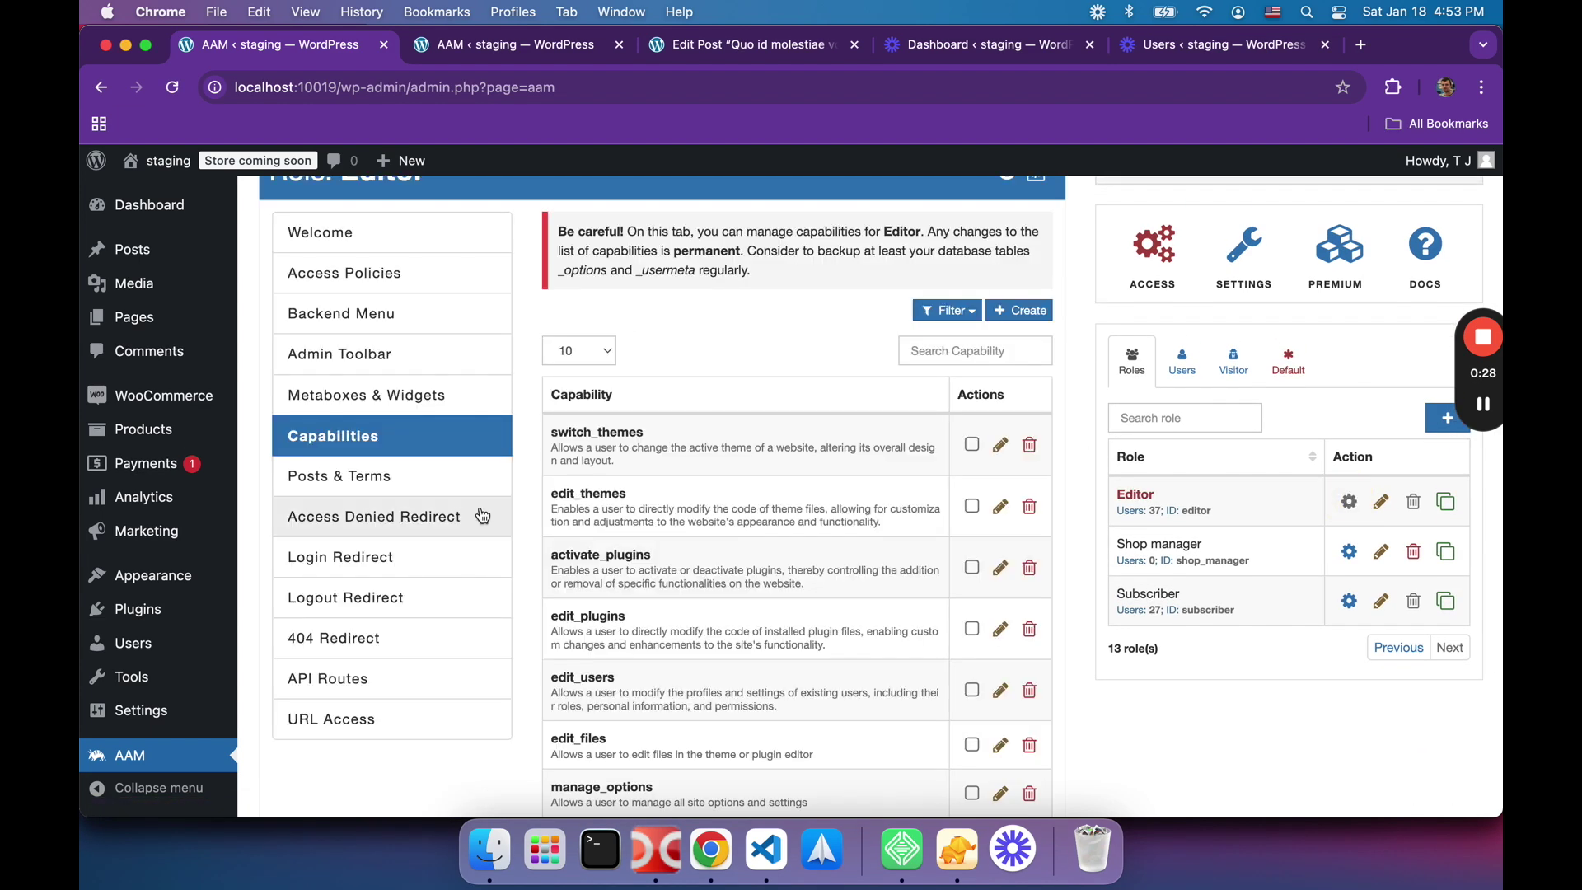
{"action": "left_click", "coordinate": [970, 350]}
{"action": "type", "text": "unf"}
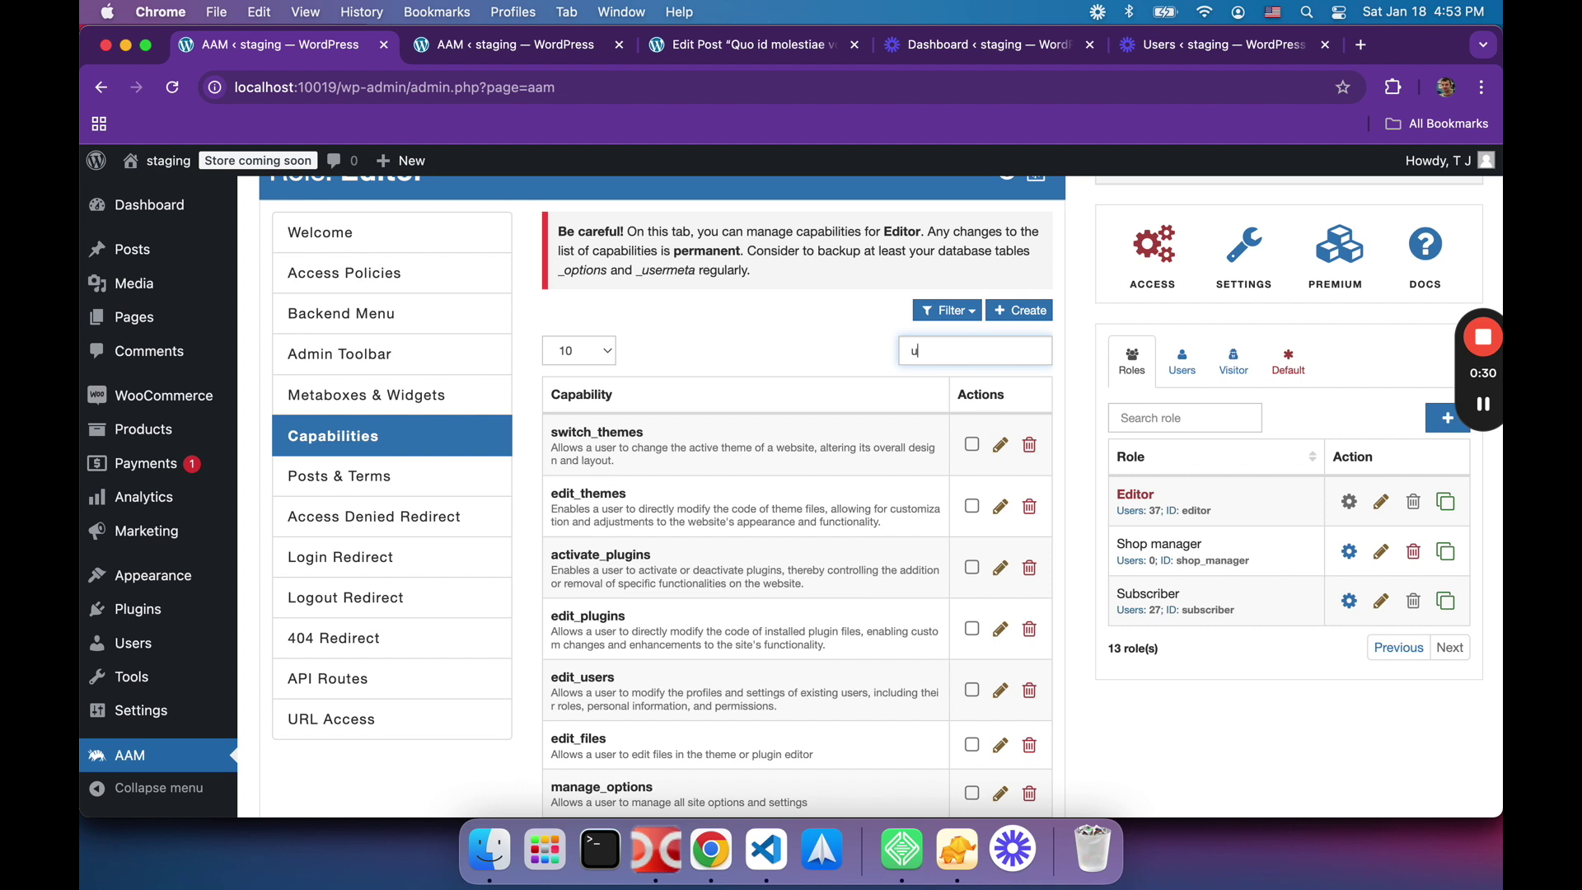
{"action": "left_click", "coordinate": [974, 441]}
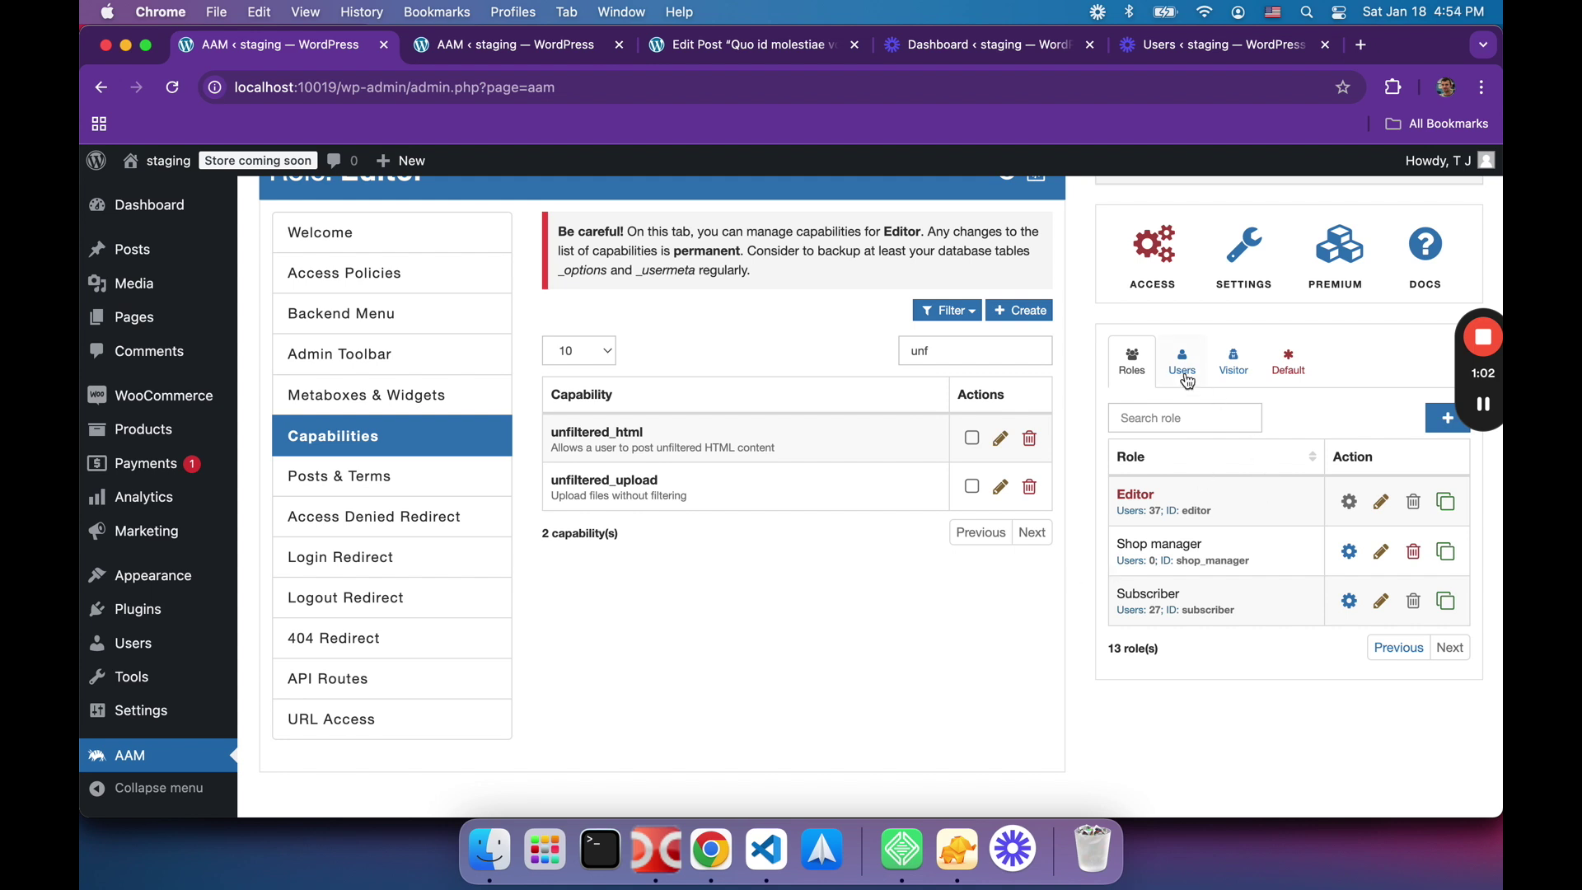
Step: Manage default access for all users, roles and visitors, and filter its API routes by "users"
{"action": "left_click", "coordinate": [1290, 368]}
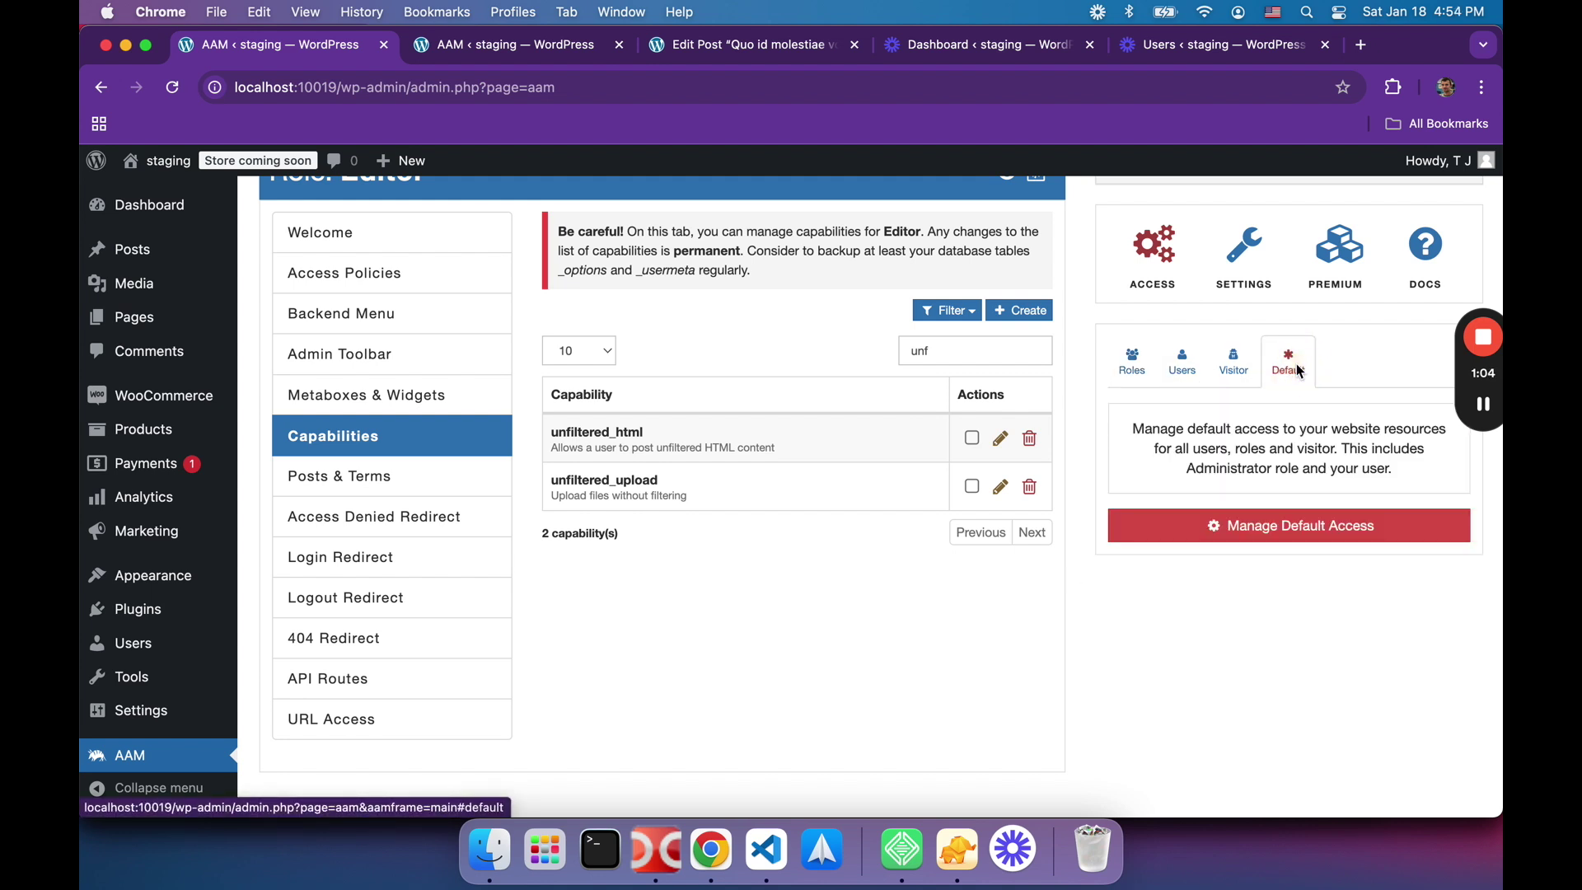
{"action": "left_click", "coordinate": [1360, 537]}
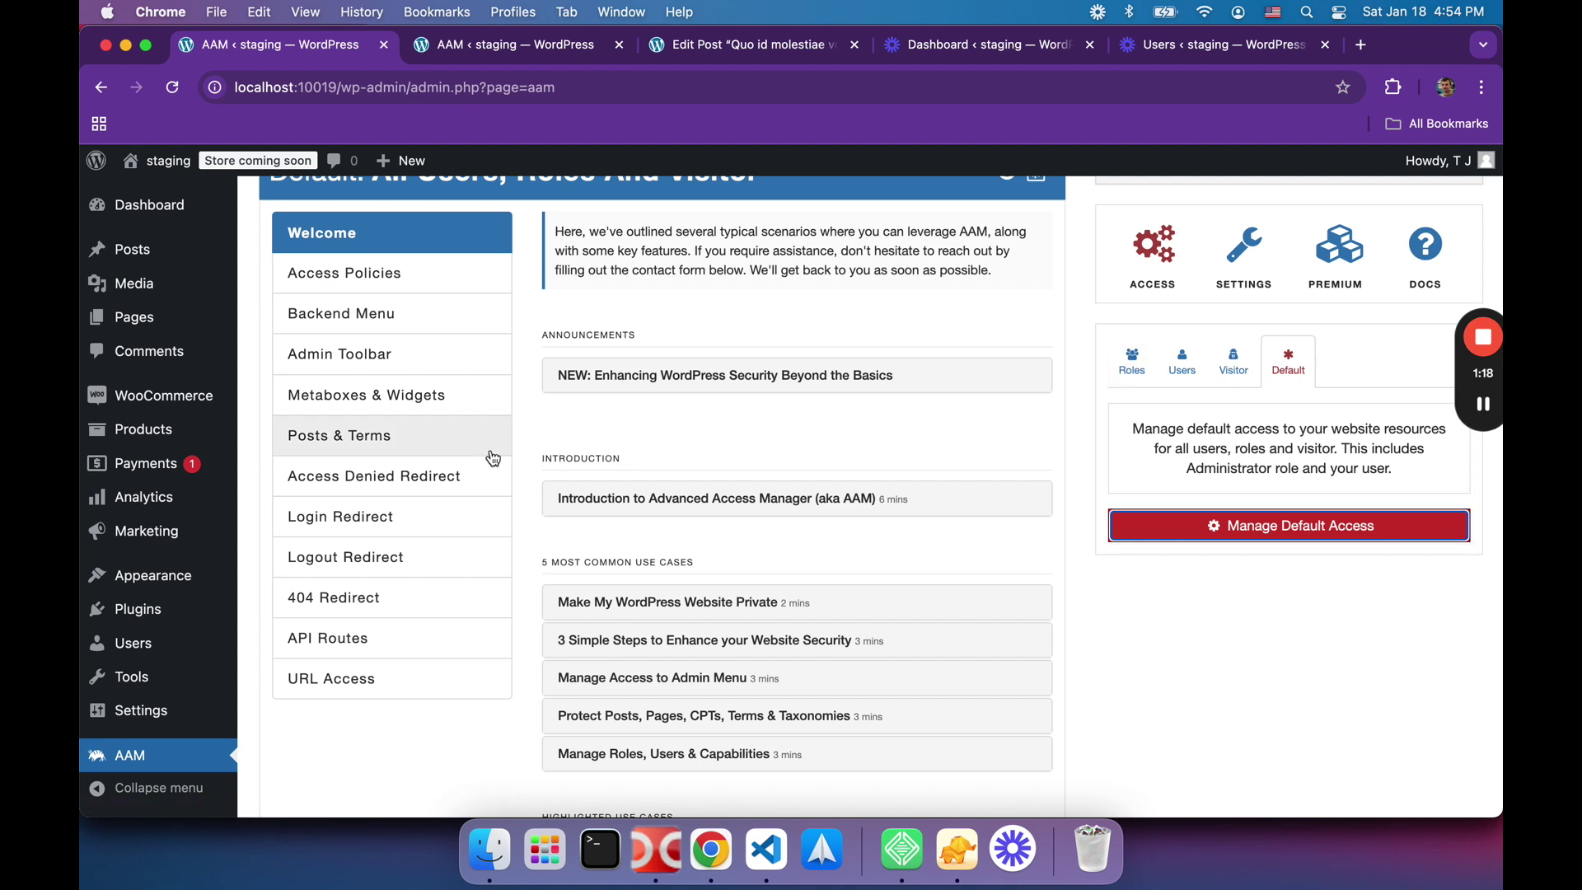
{"action": "left_click", "coordinate": [1248, 568]}
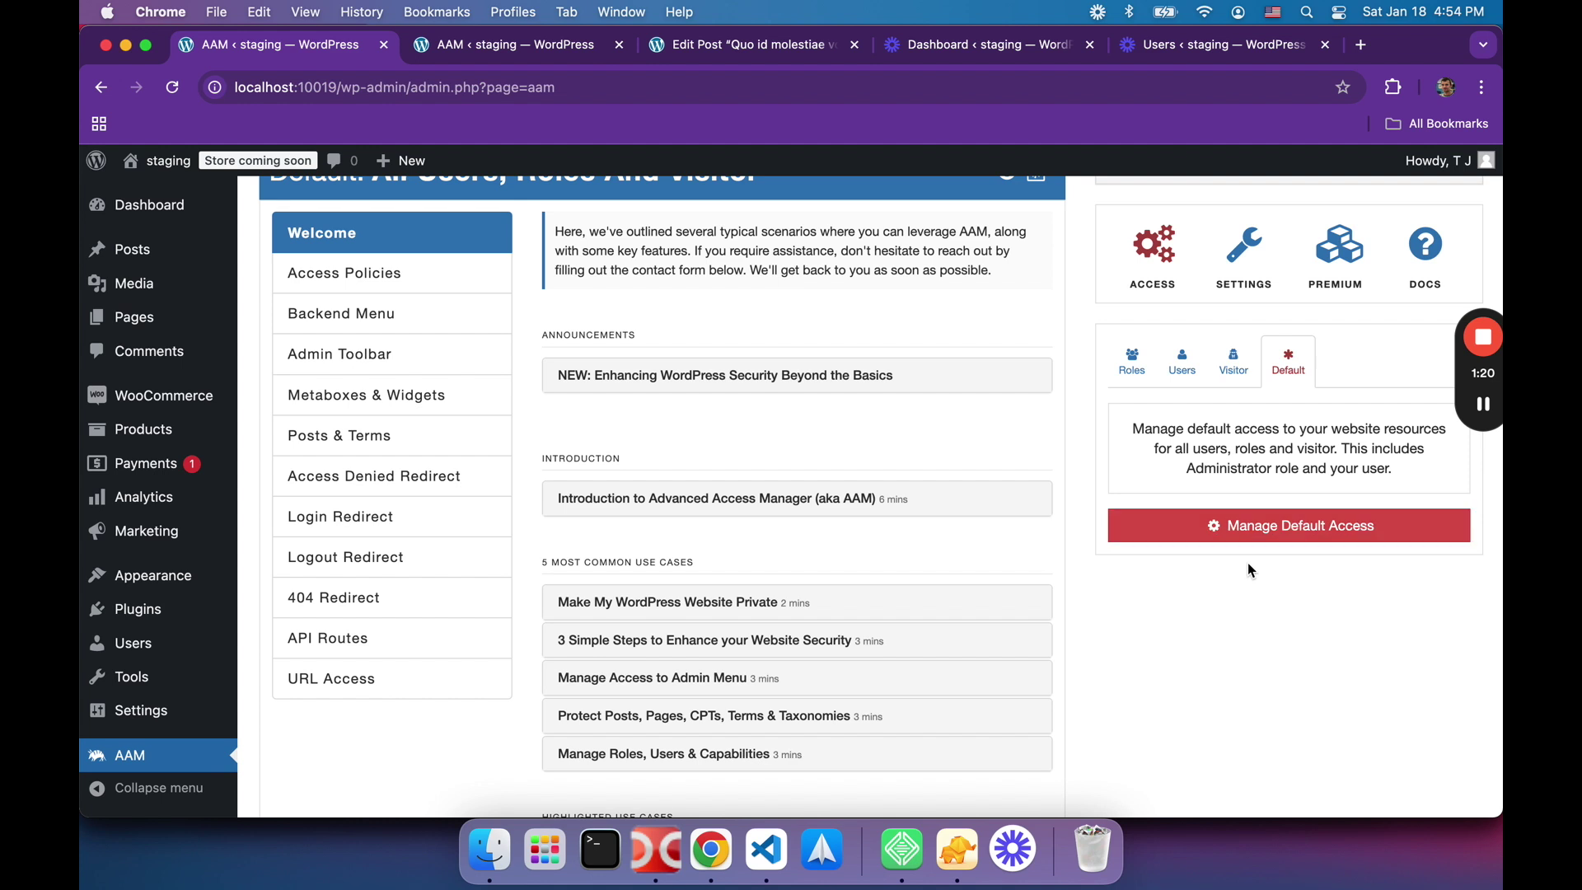
{"action": "left_click", "coordinate": [398, 649]}
{"action": "left_click", "coordinate": [955, 423]}
{"action": "type", "text": "users"}
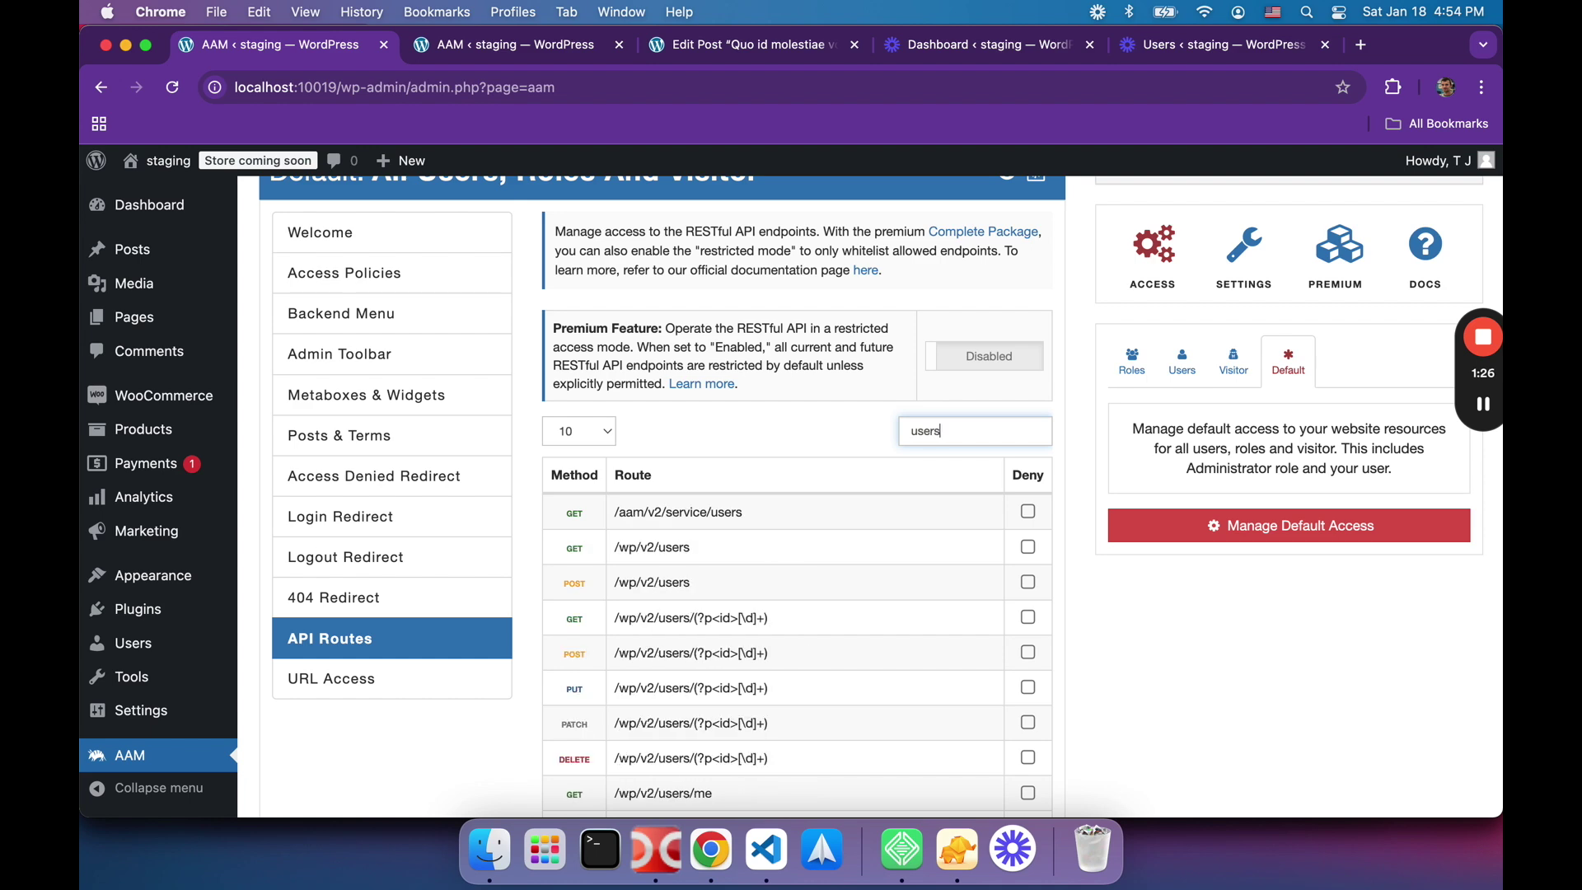
{"action": "scroll", "coordinate": [813, 513], "scroll_direction": "down", "scroll_amount": 1}
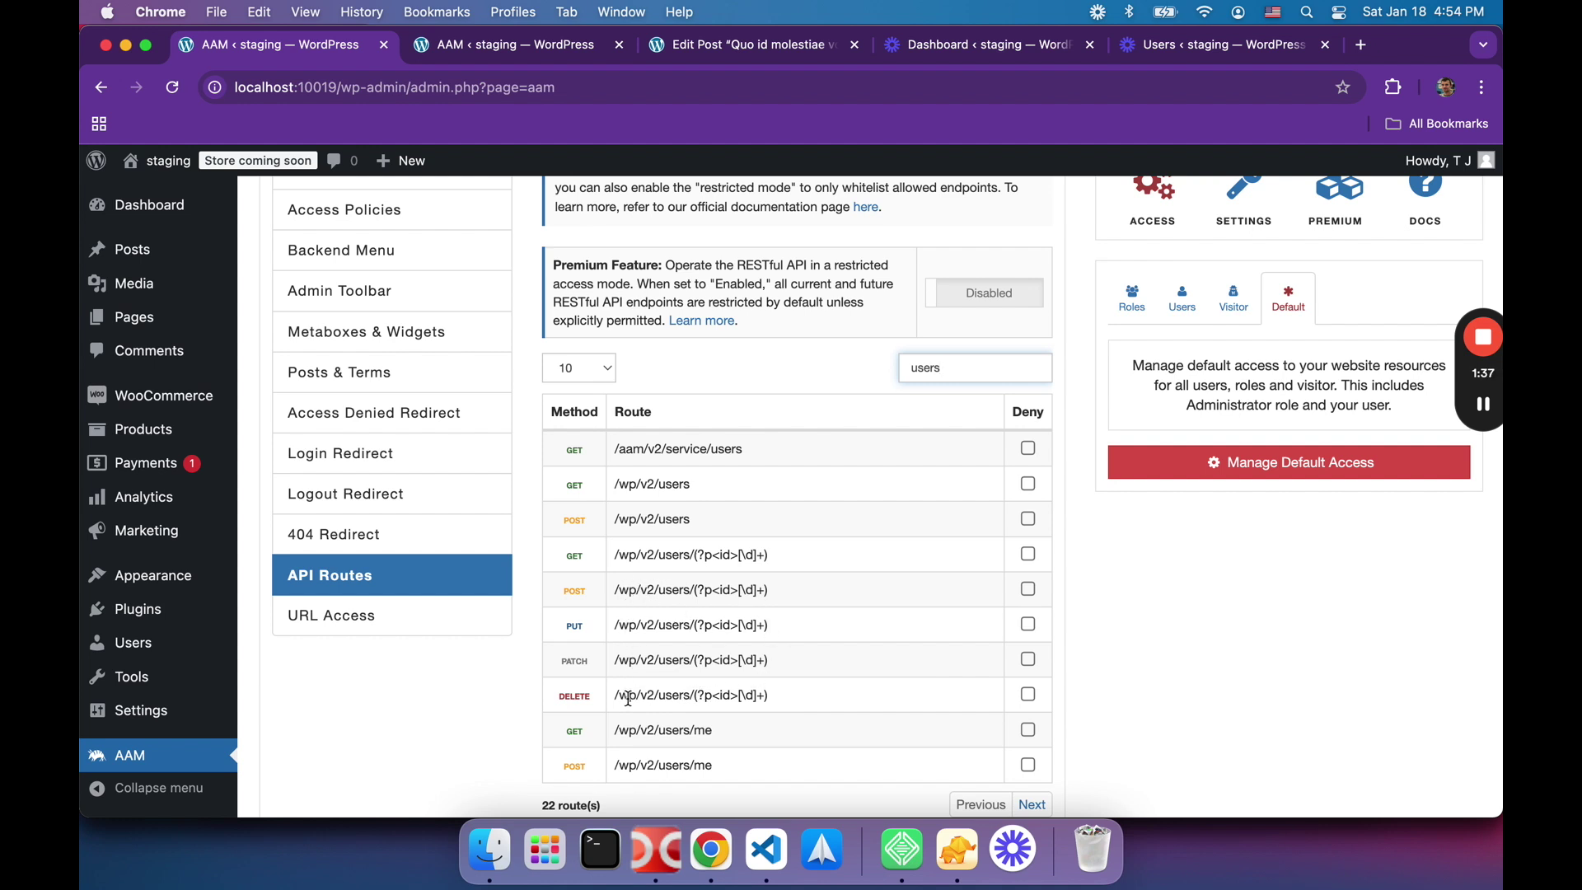
Step: Deny the POST, PUT, PATCH and DELETE methods on the /wp/v2/users/(?p<id>[\d]+) route
{"action": "left_click", "coordinate": [637, 590]}
{"action": "left_click_drag", "start_coordinate": [638, 590], "coordinate": [742, 598]}
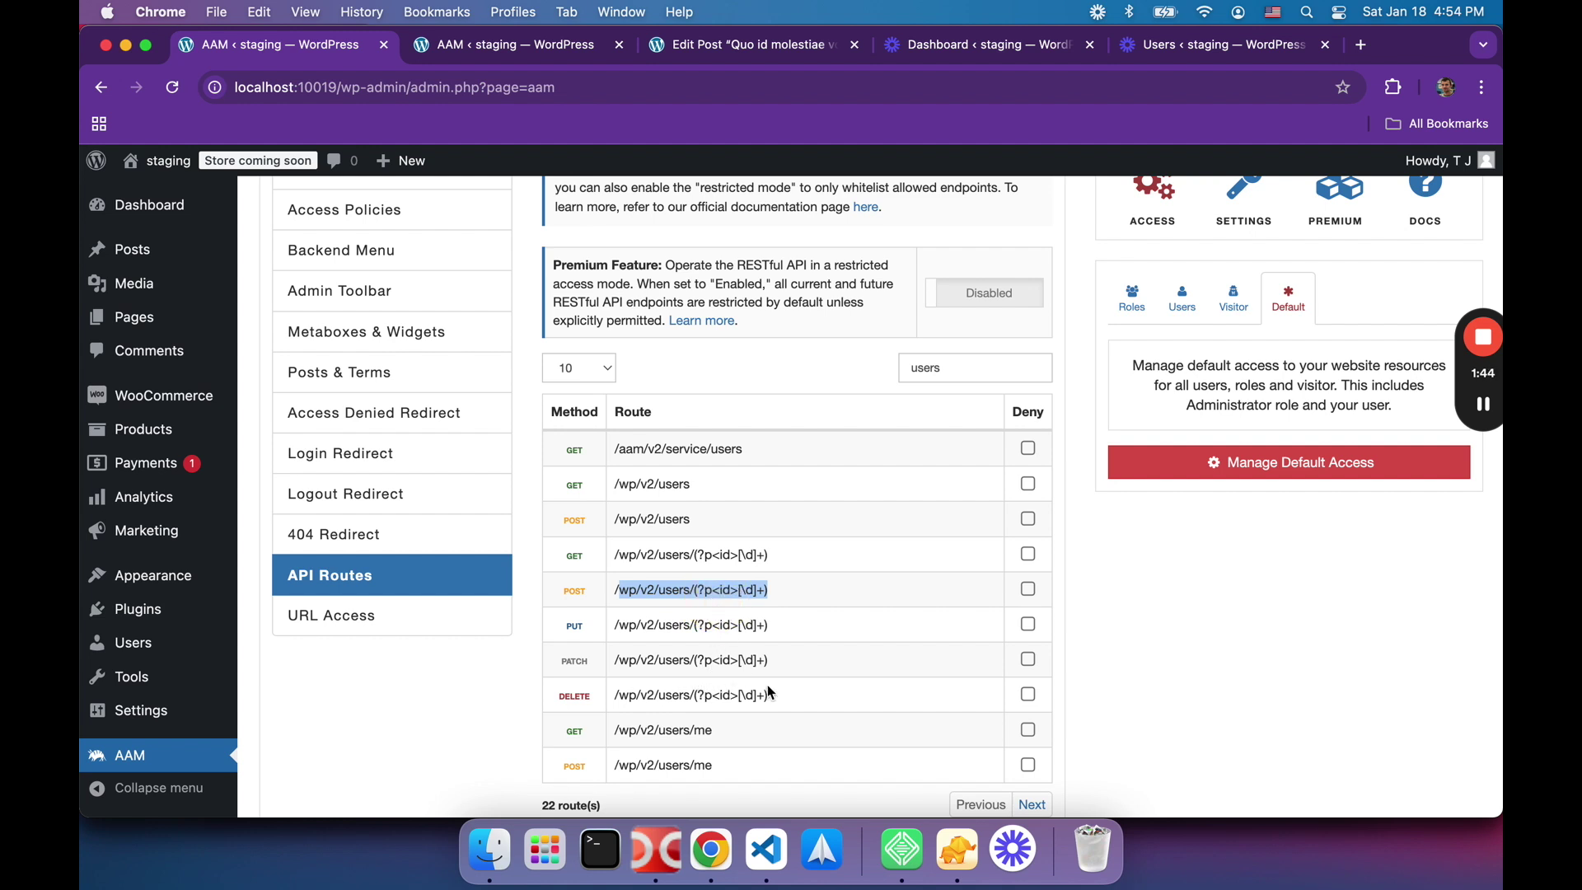
{"action": "left_click", "coordinate": [1029, 589]}
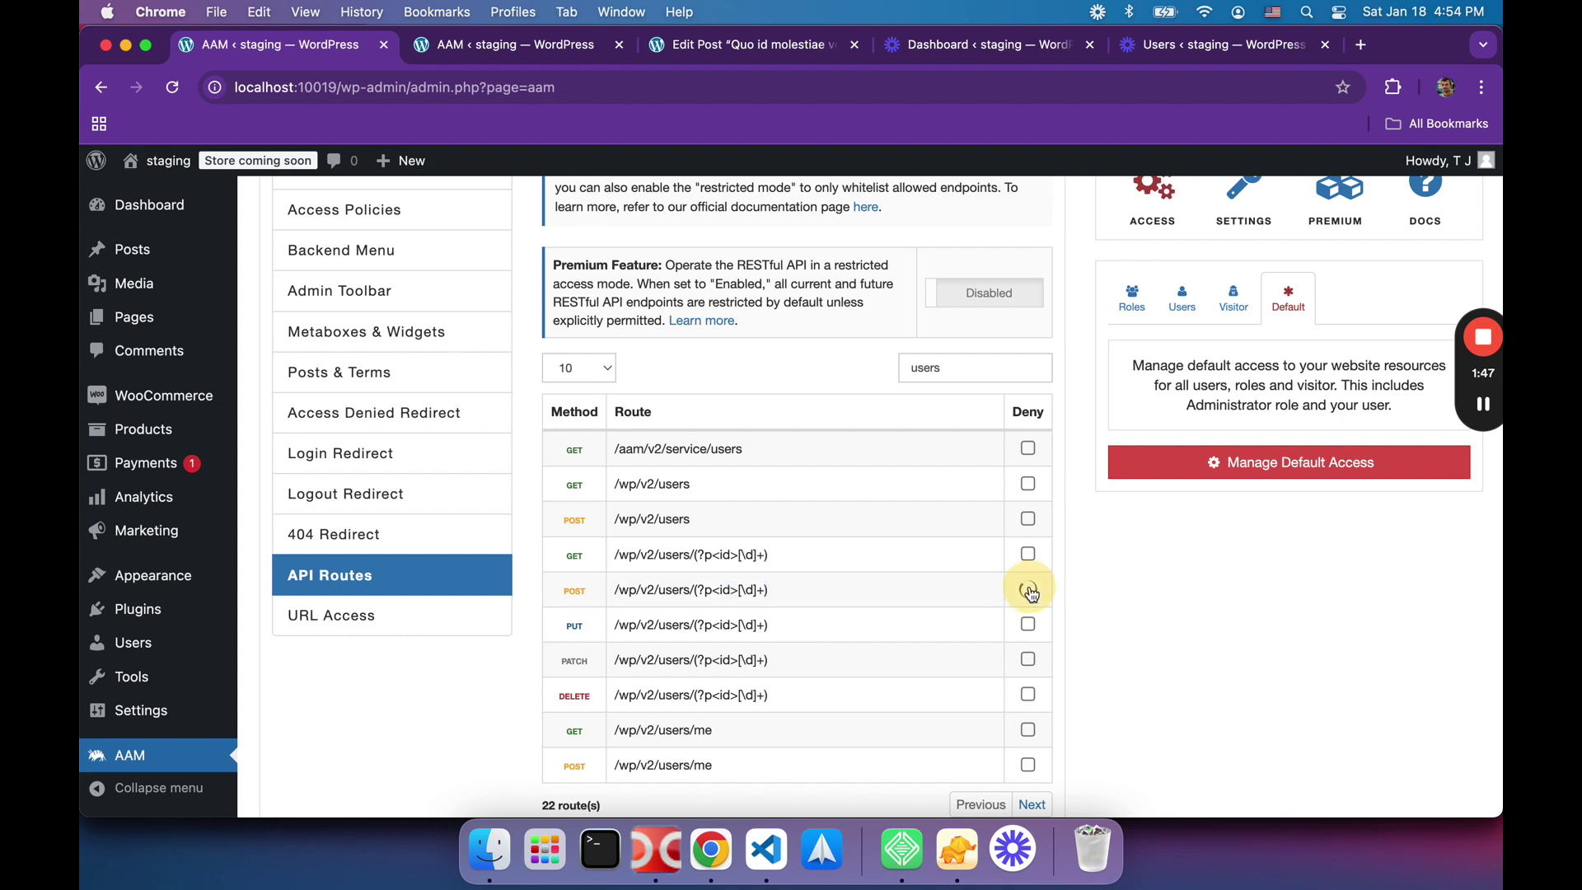
{"action": "left_click", "coordinate": [1027, 661]}
{"action": "left_click", "coordinate": [1028, 699]}
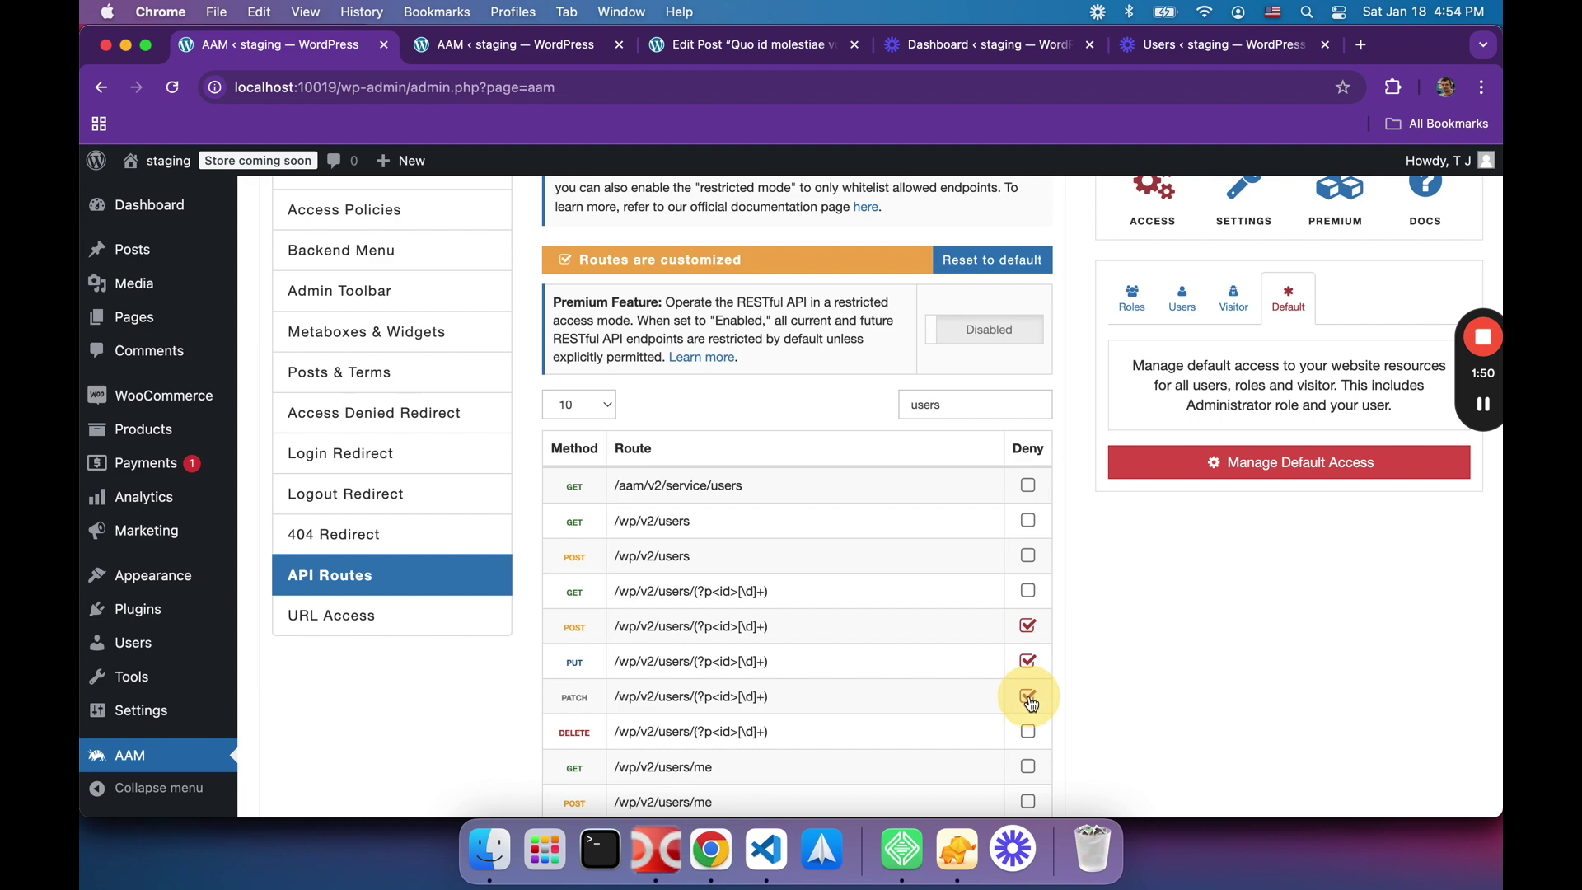
{"action": "left_click", "coordinate": [1028, 736]}
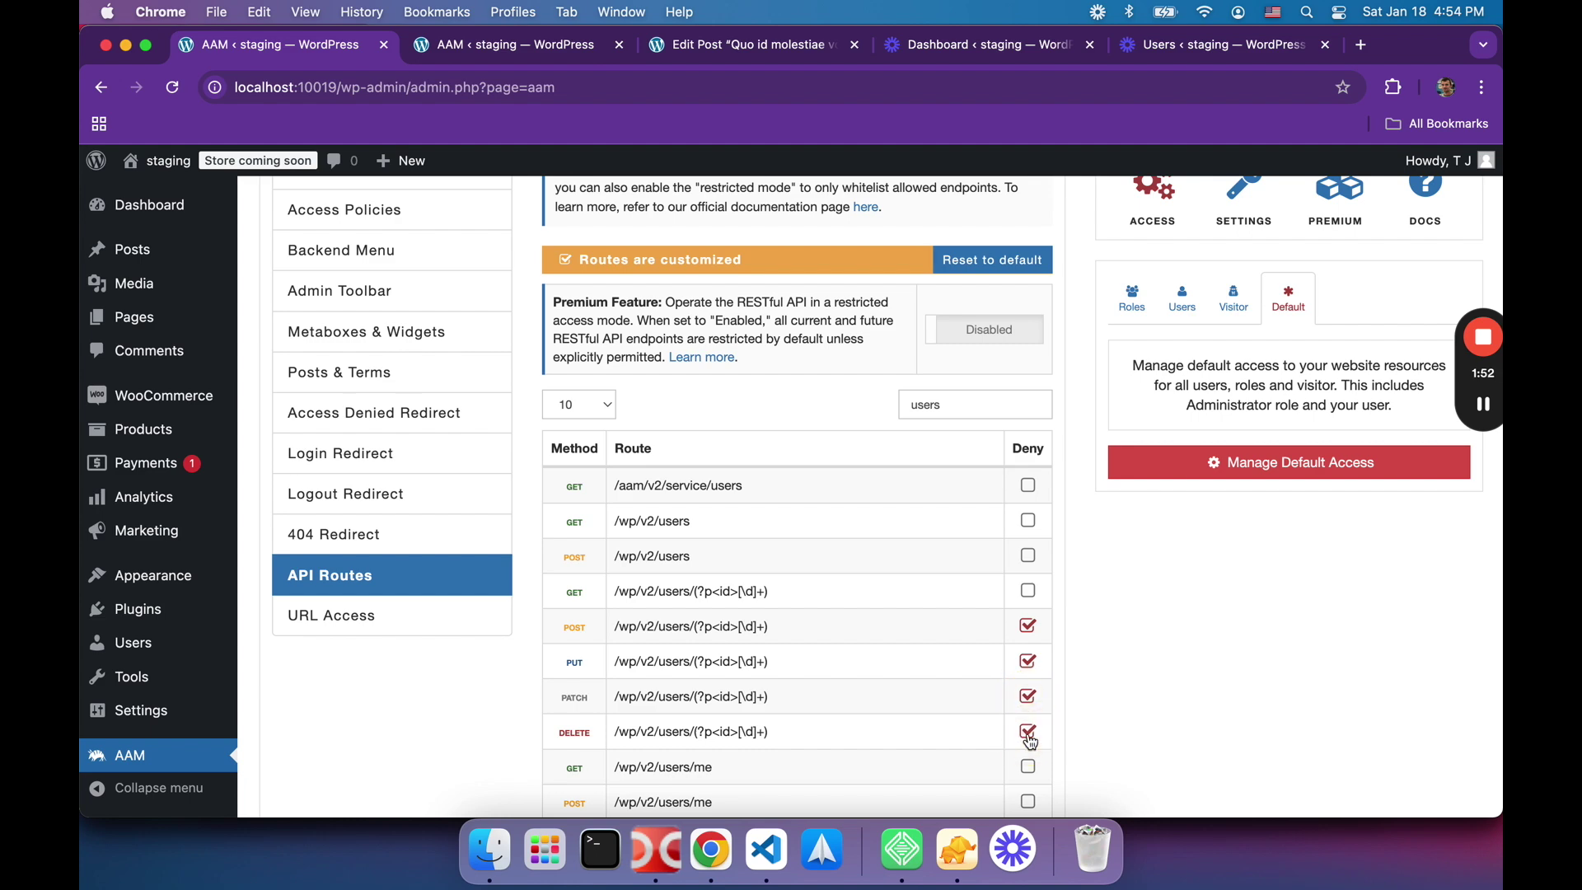
Step: Open the site's user list to check the roles of the accounts
{"action": "left_click", "coordinate": [138, 641]}
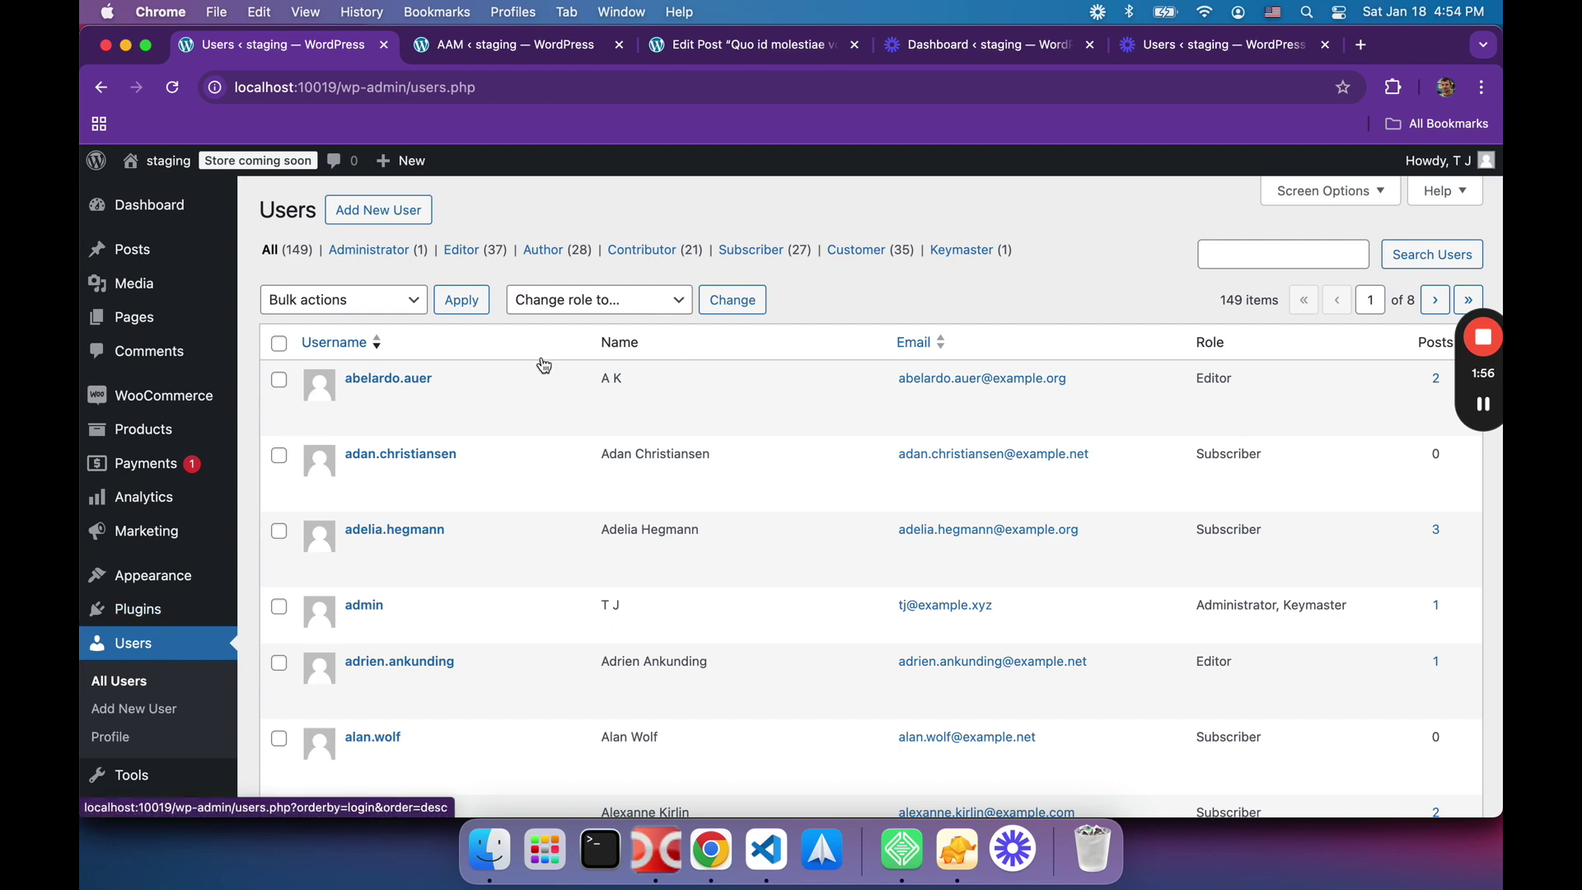
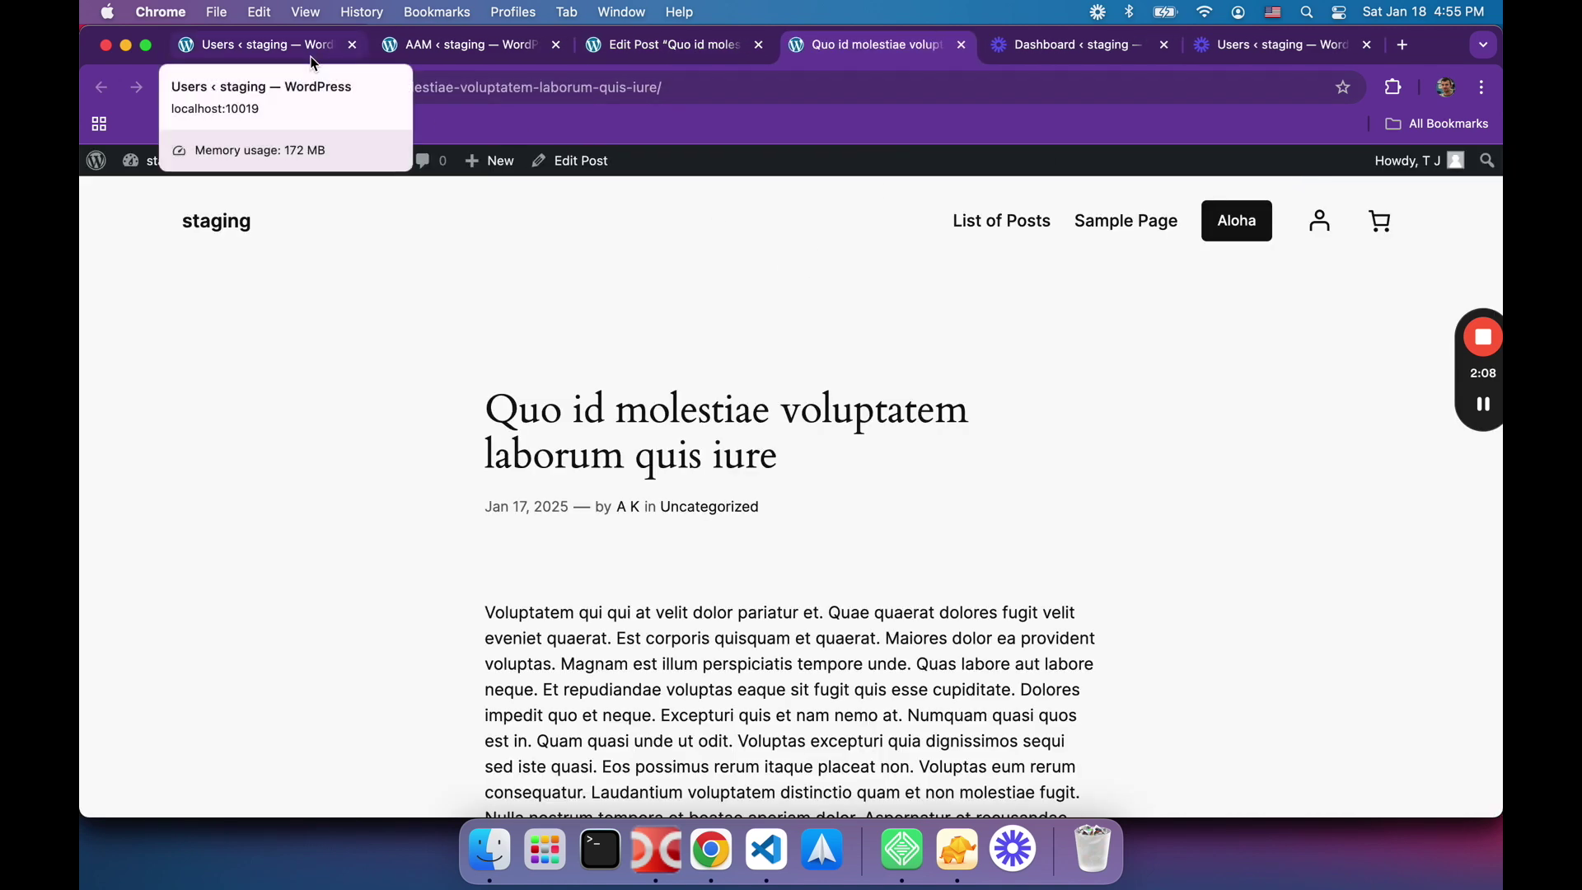
{"action": "left_click", "coordinate": [314, 63]}
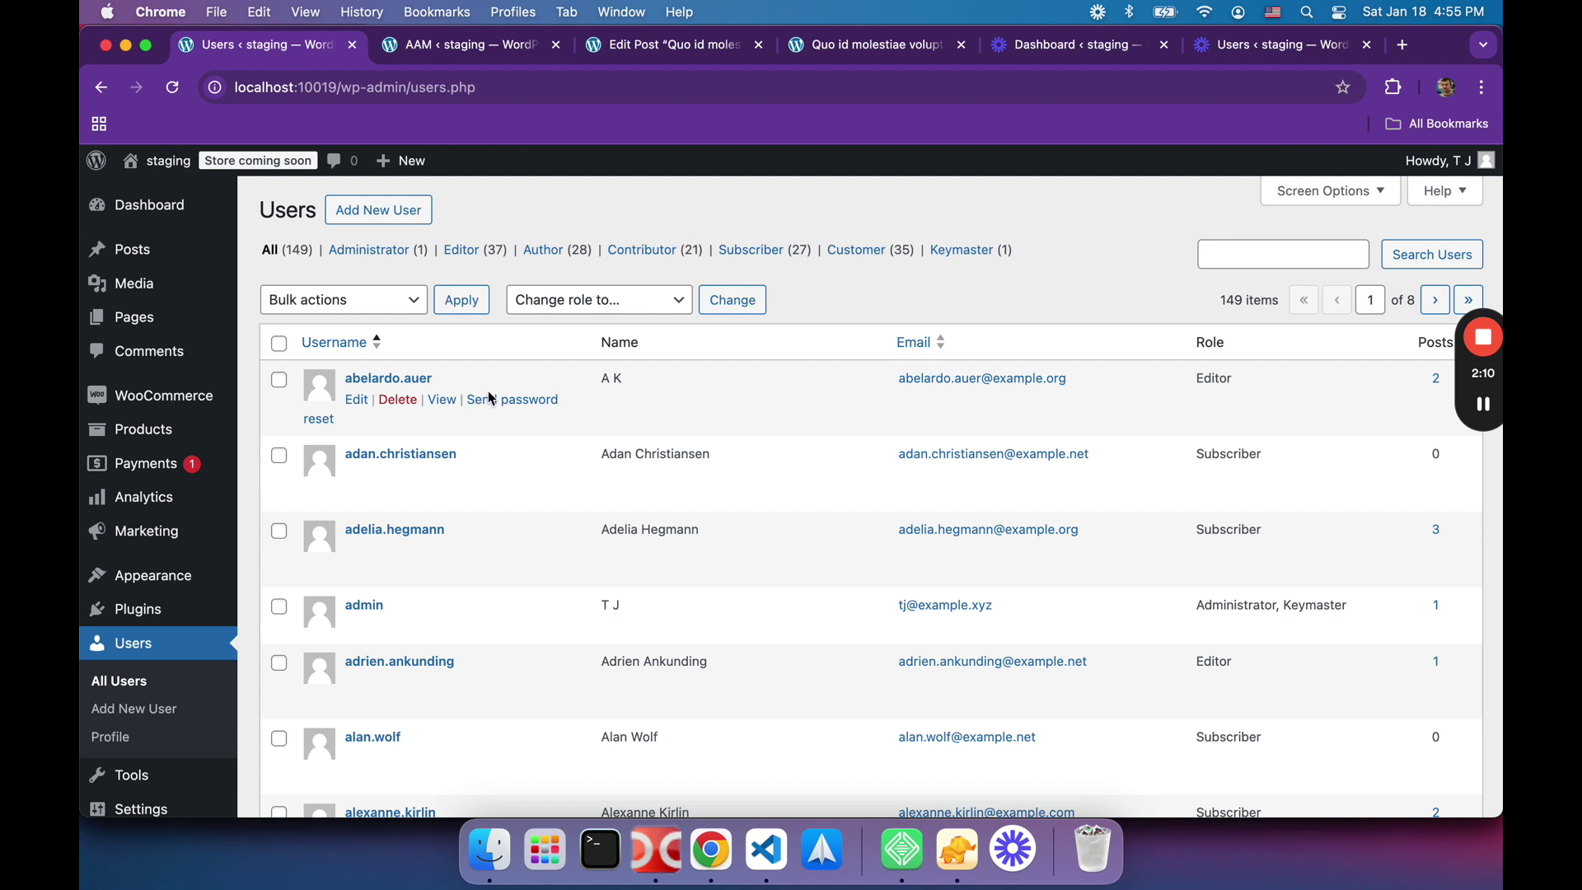